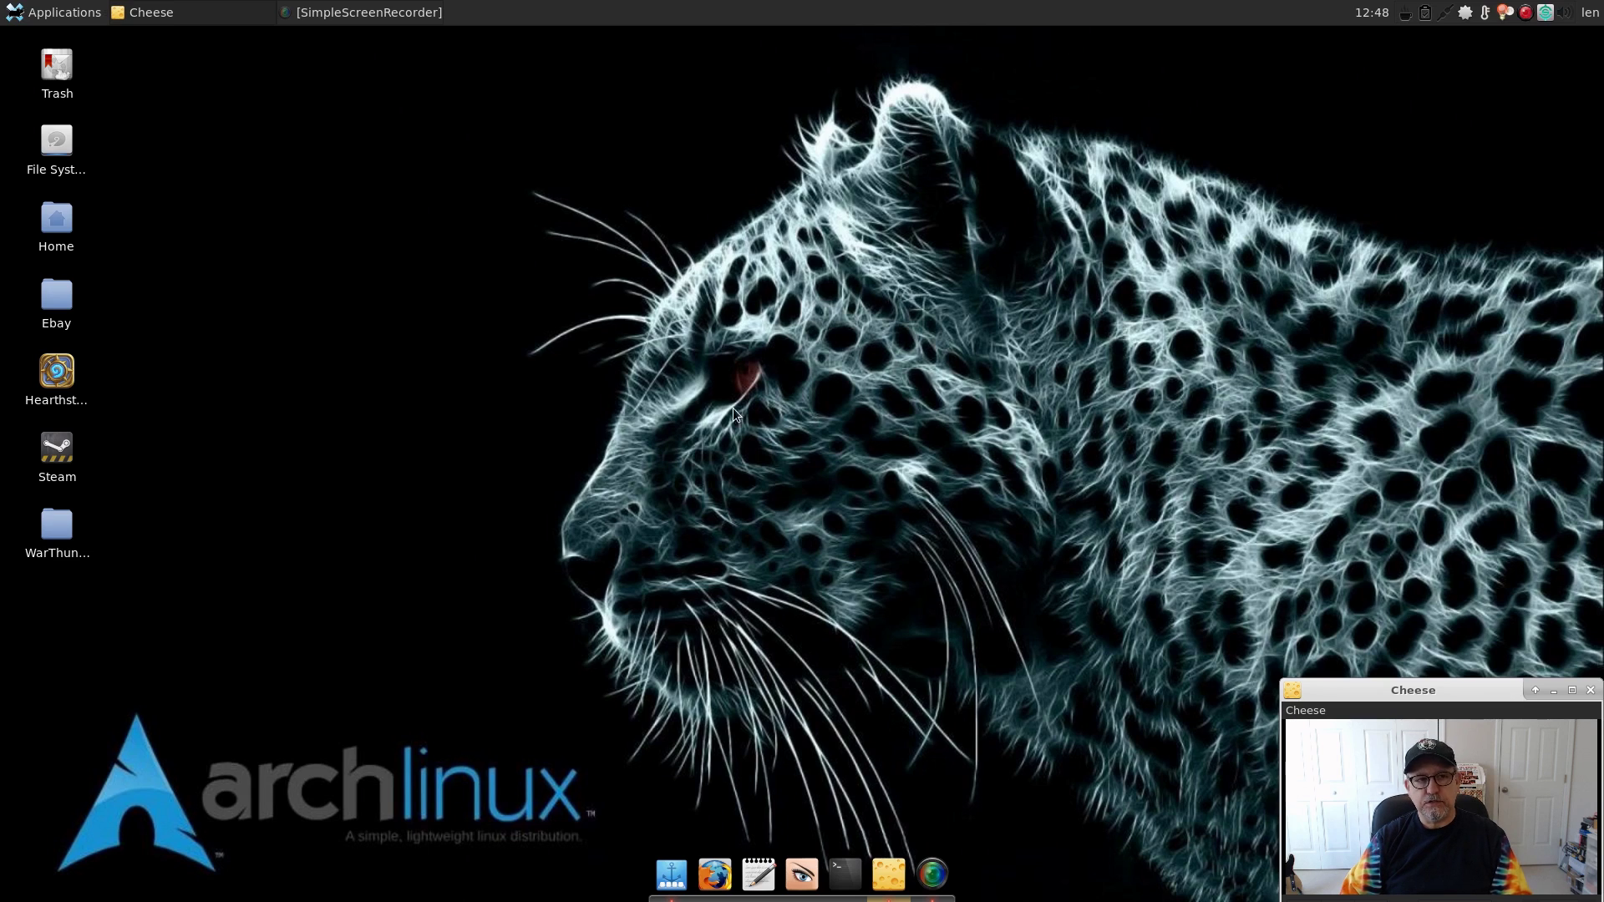
Step: Launch OBS from the Multimedia applications, accept the license, and nudge the window upward
click(64, 8)
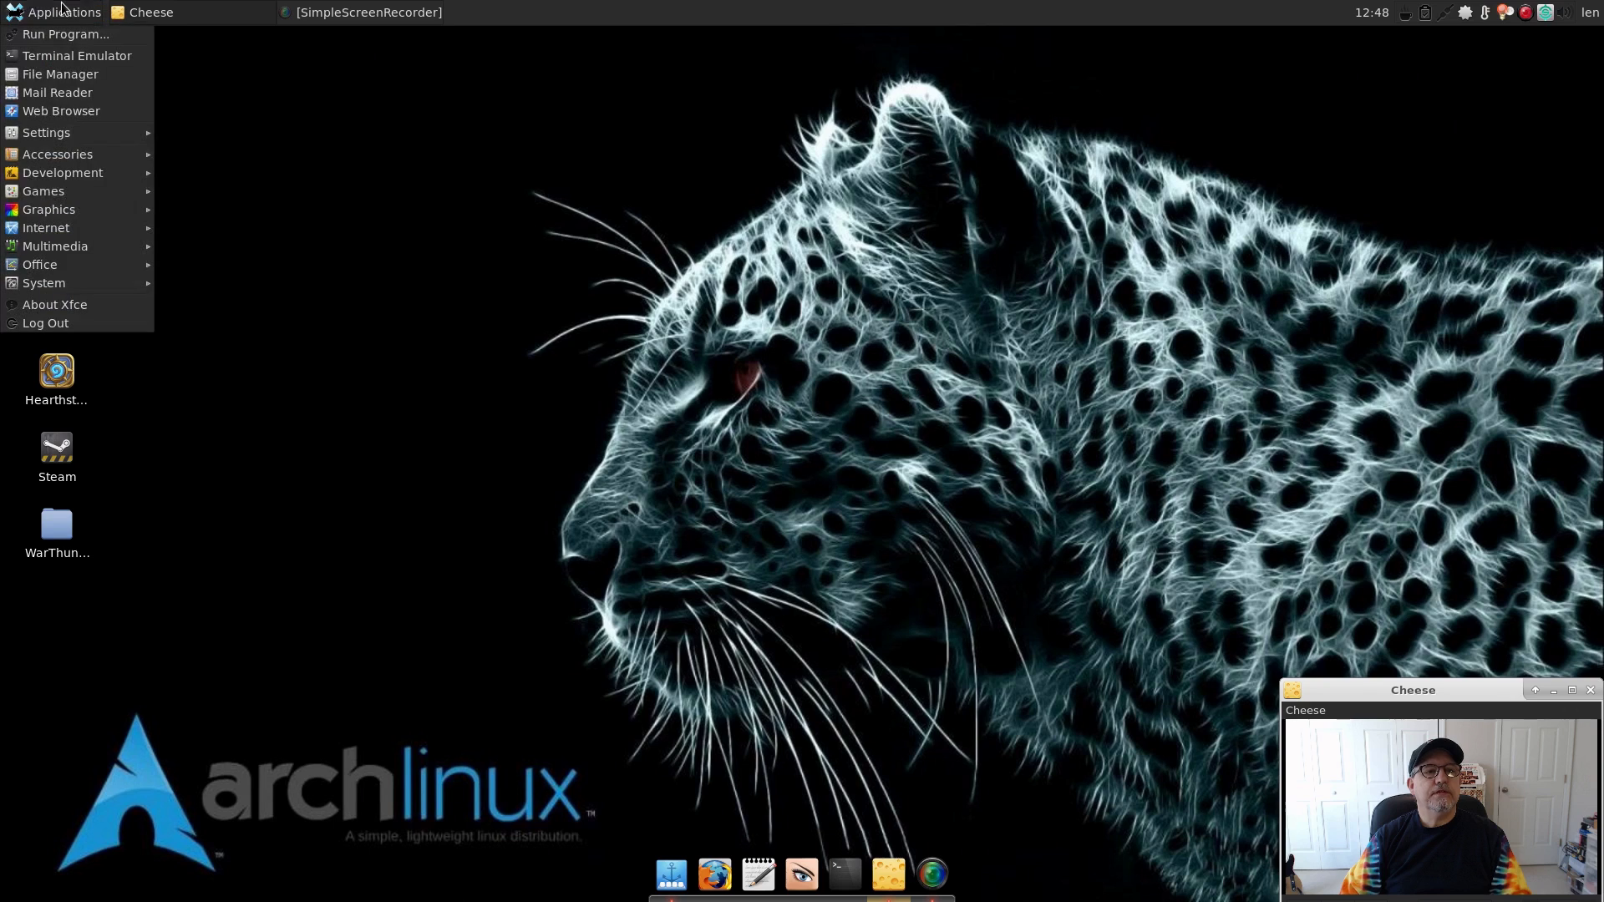
mouse_move(125, 246)
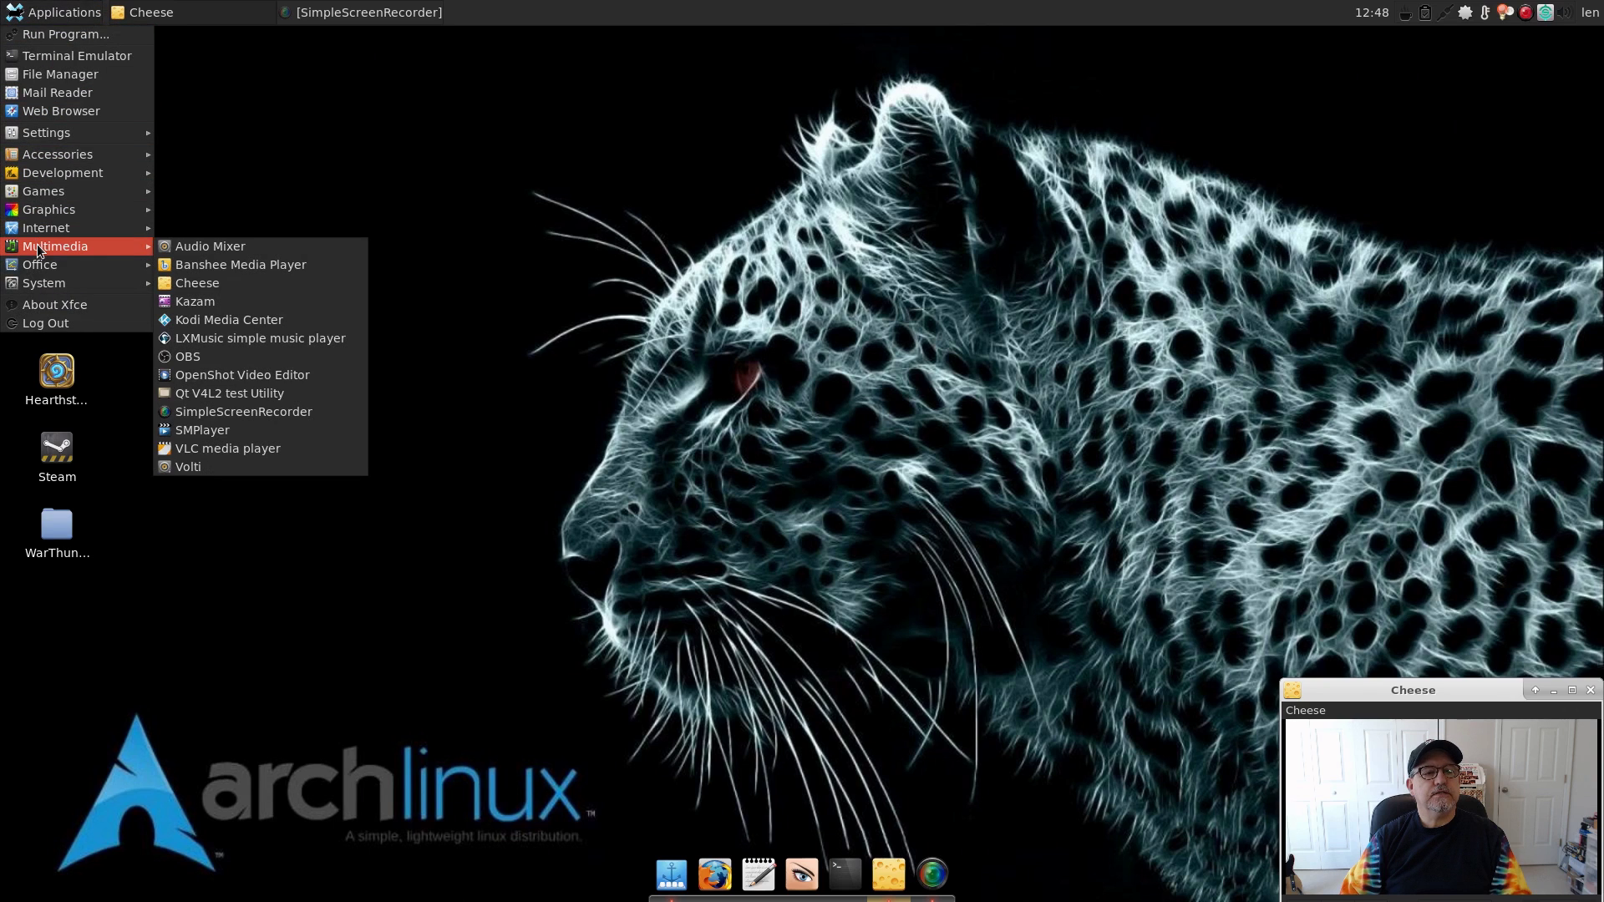
click(207, 357)
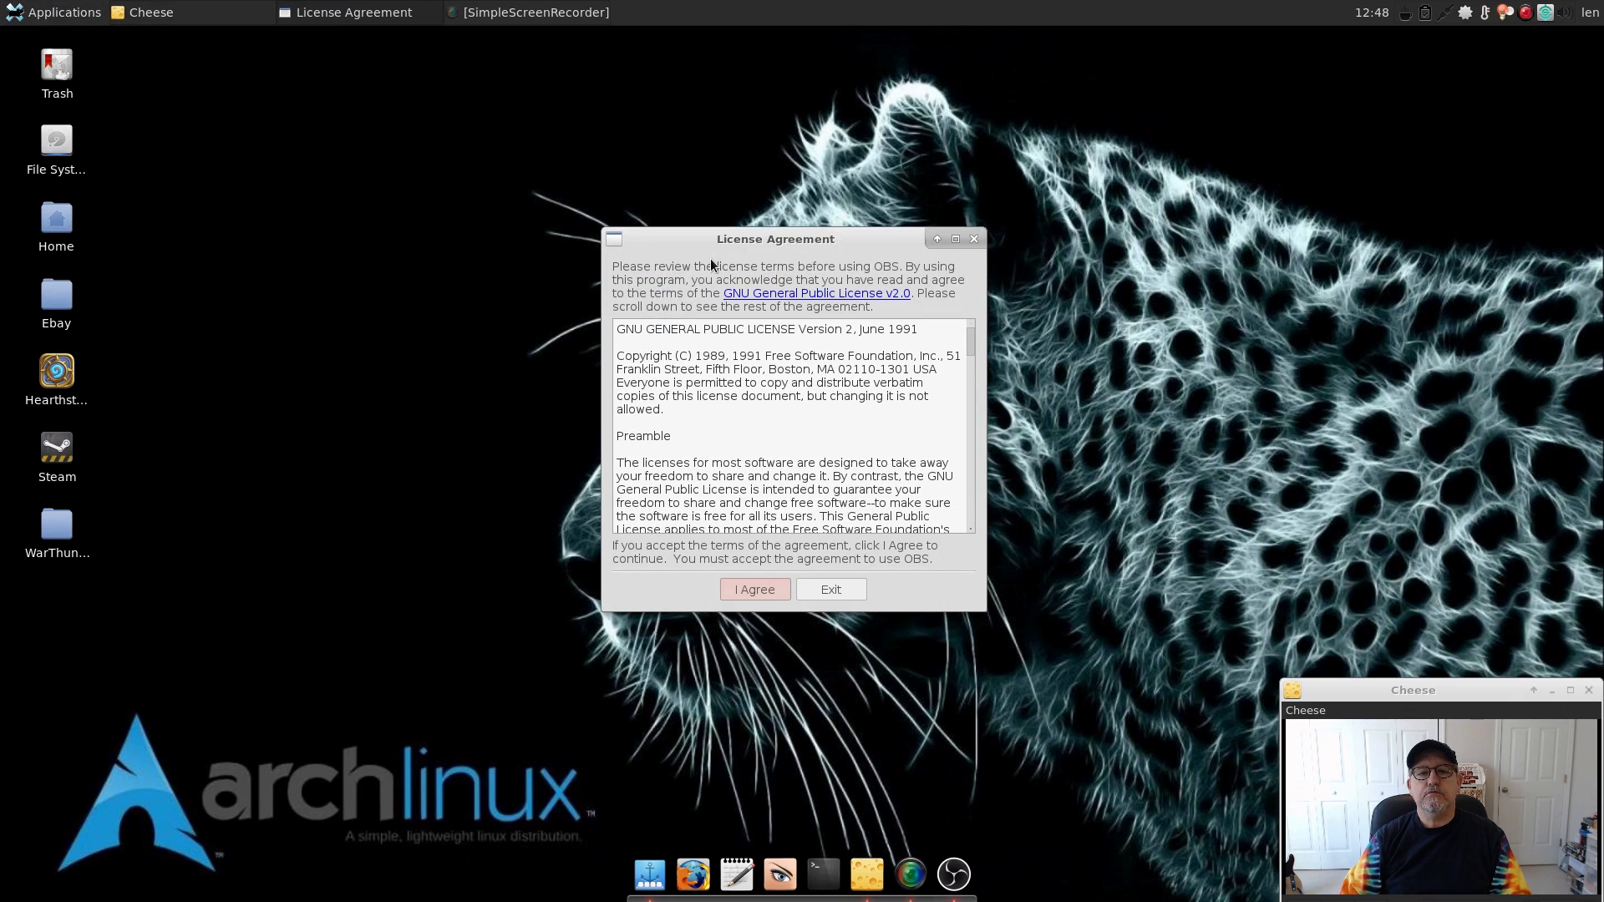
click(755, 591)
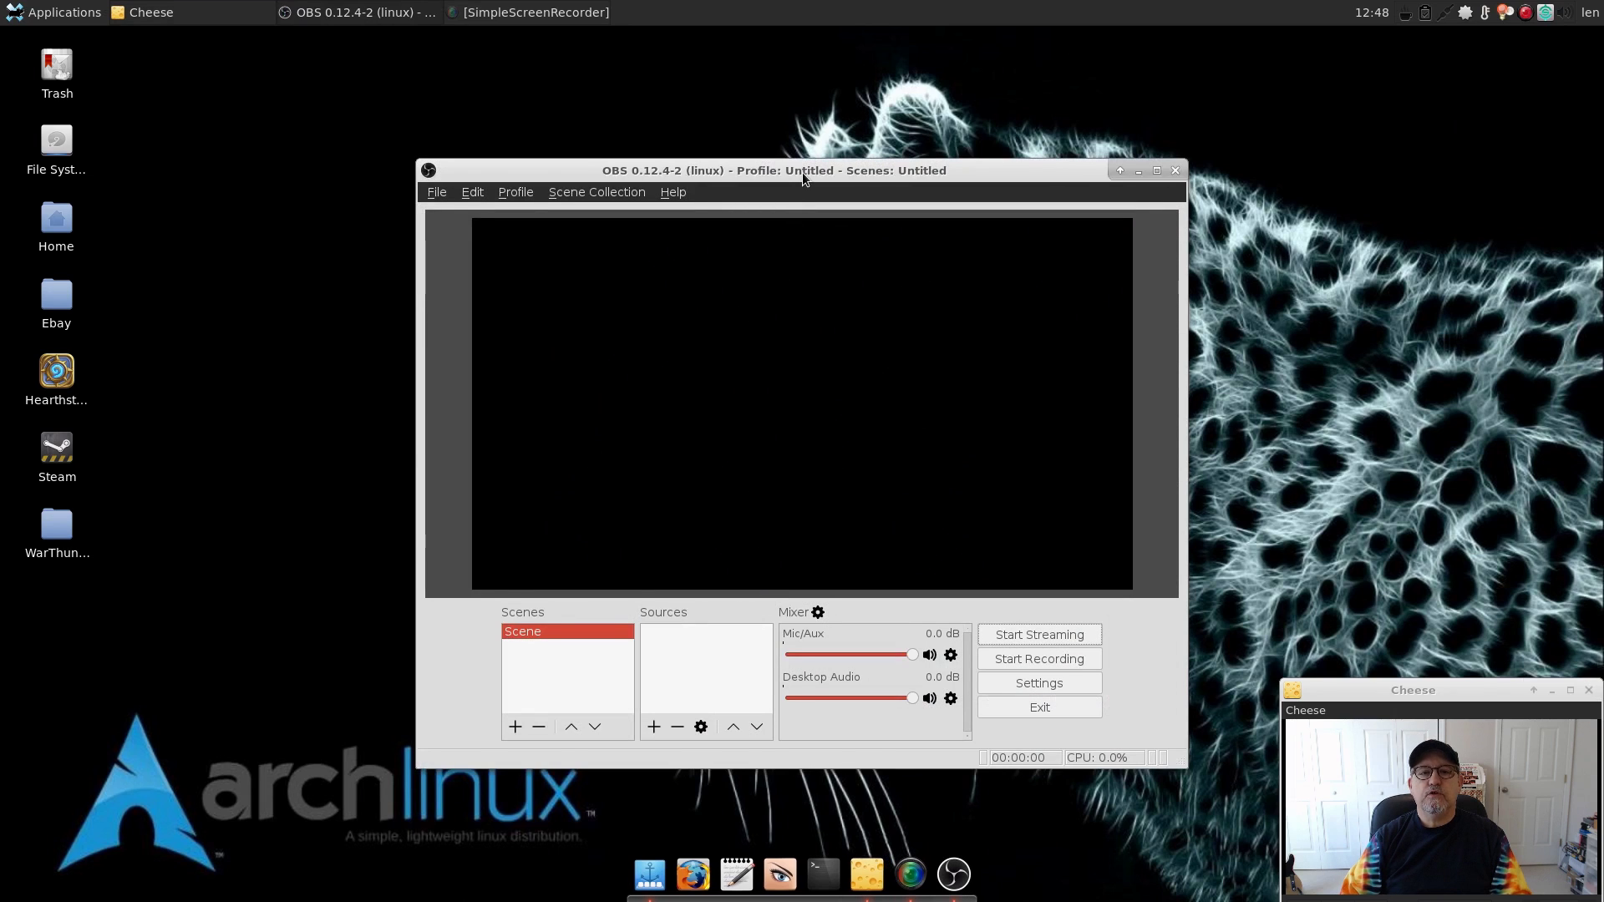
drag(802, 172, 798, 112)
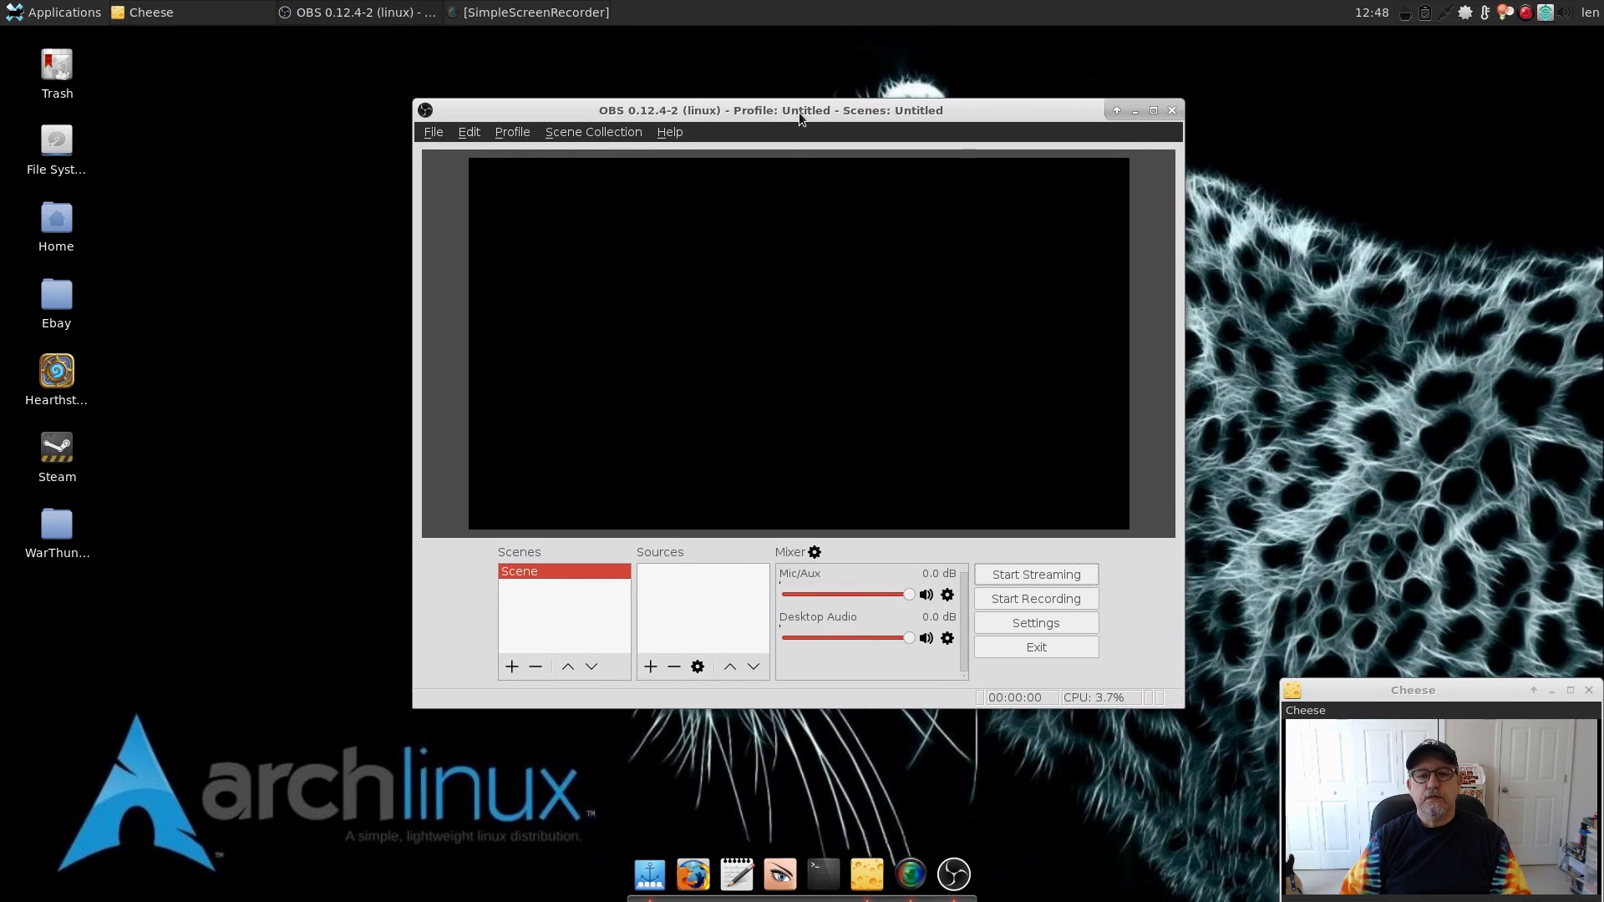
Step: Rename the default 'Scene' entry in the scene list to 'YouTube'
right_click(522, 576)
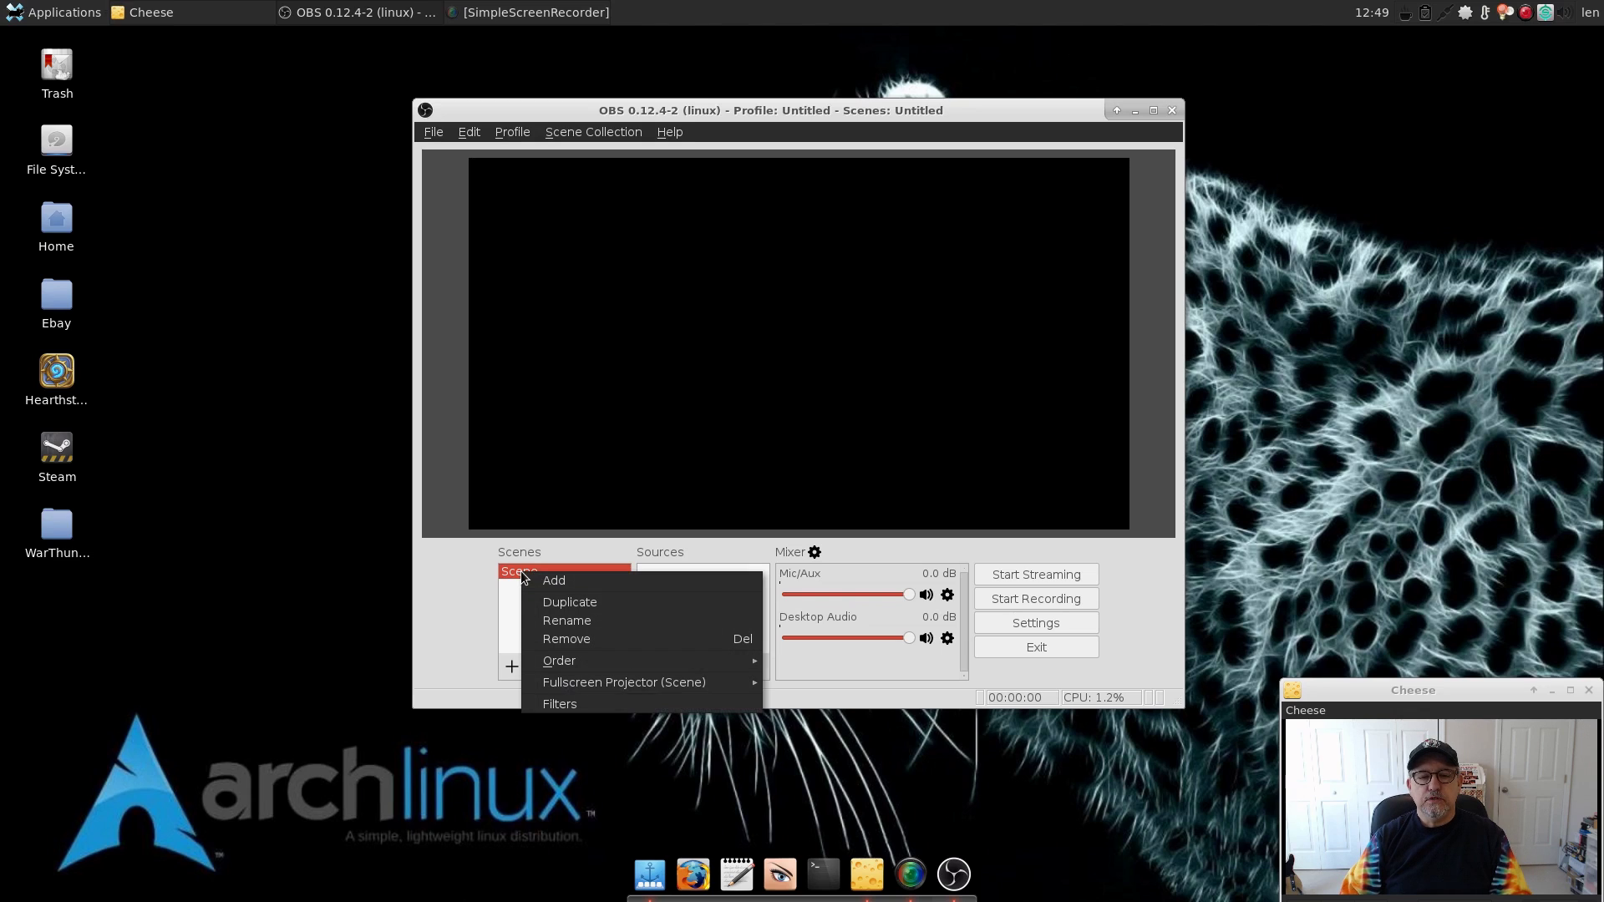
click(548, 620)
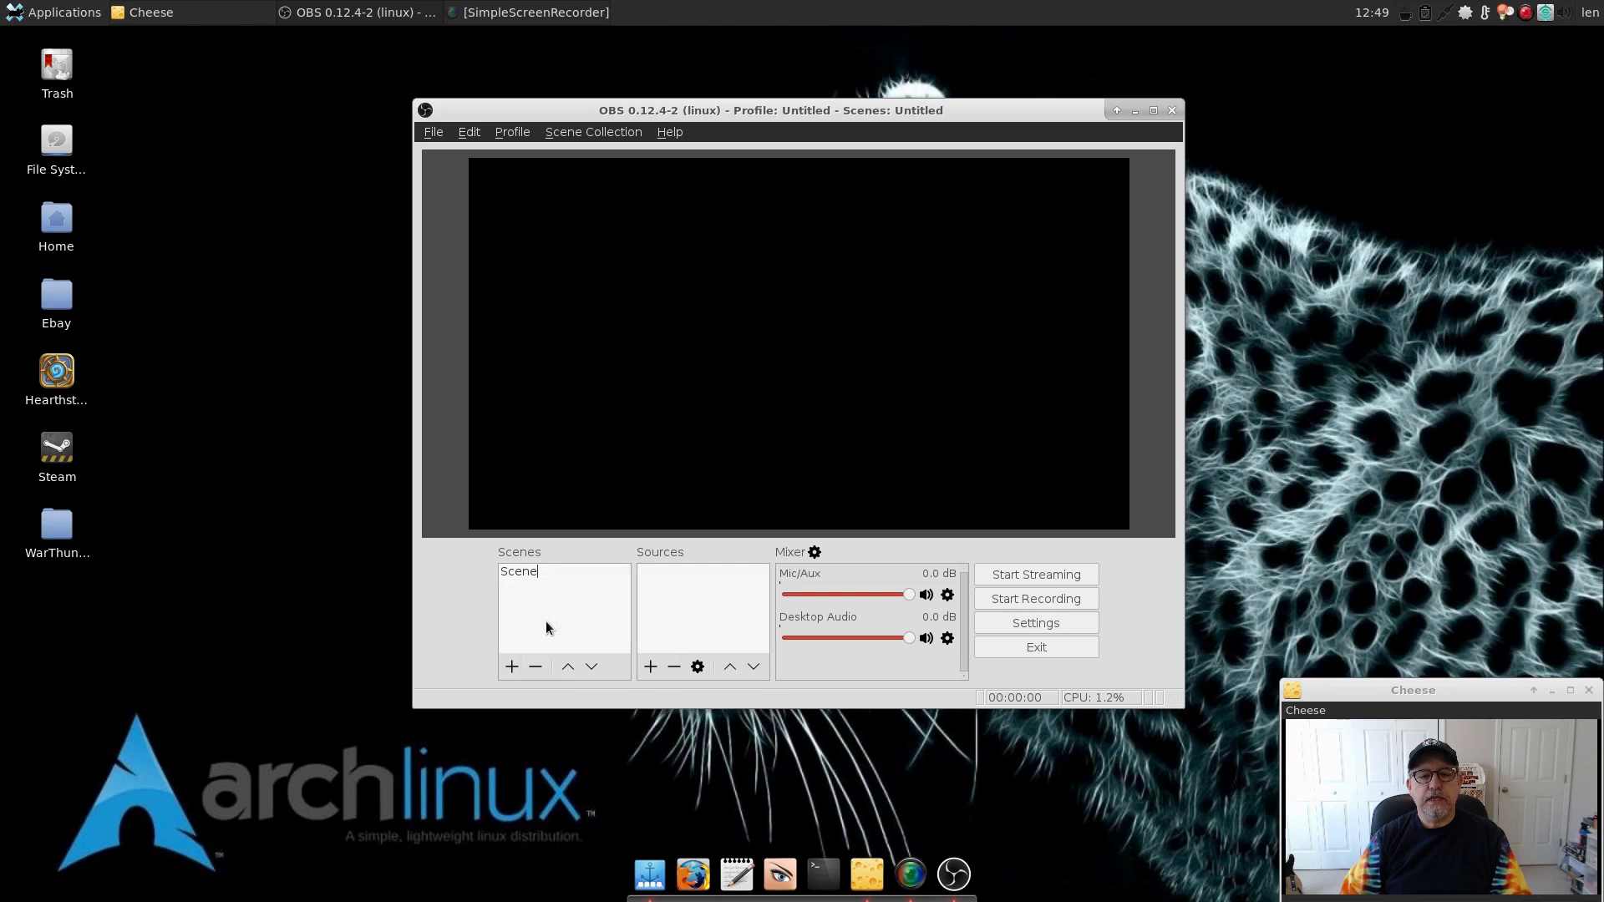
click(554, 570)
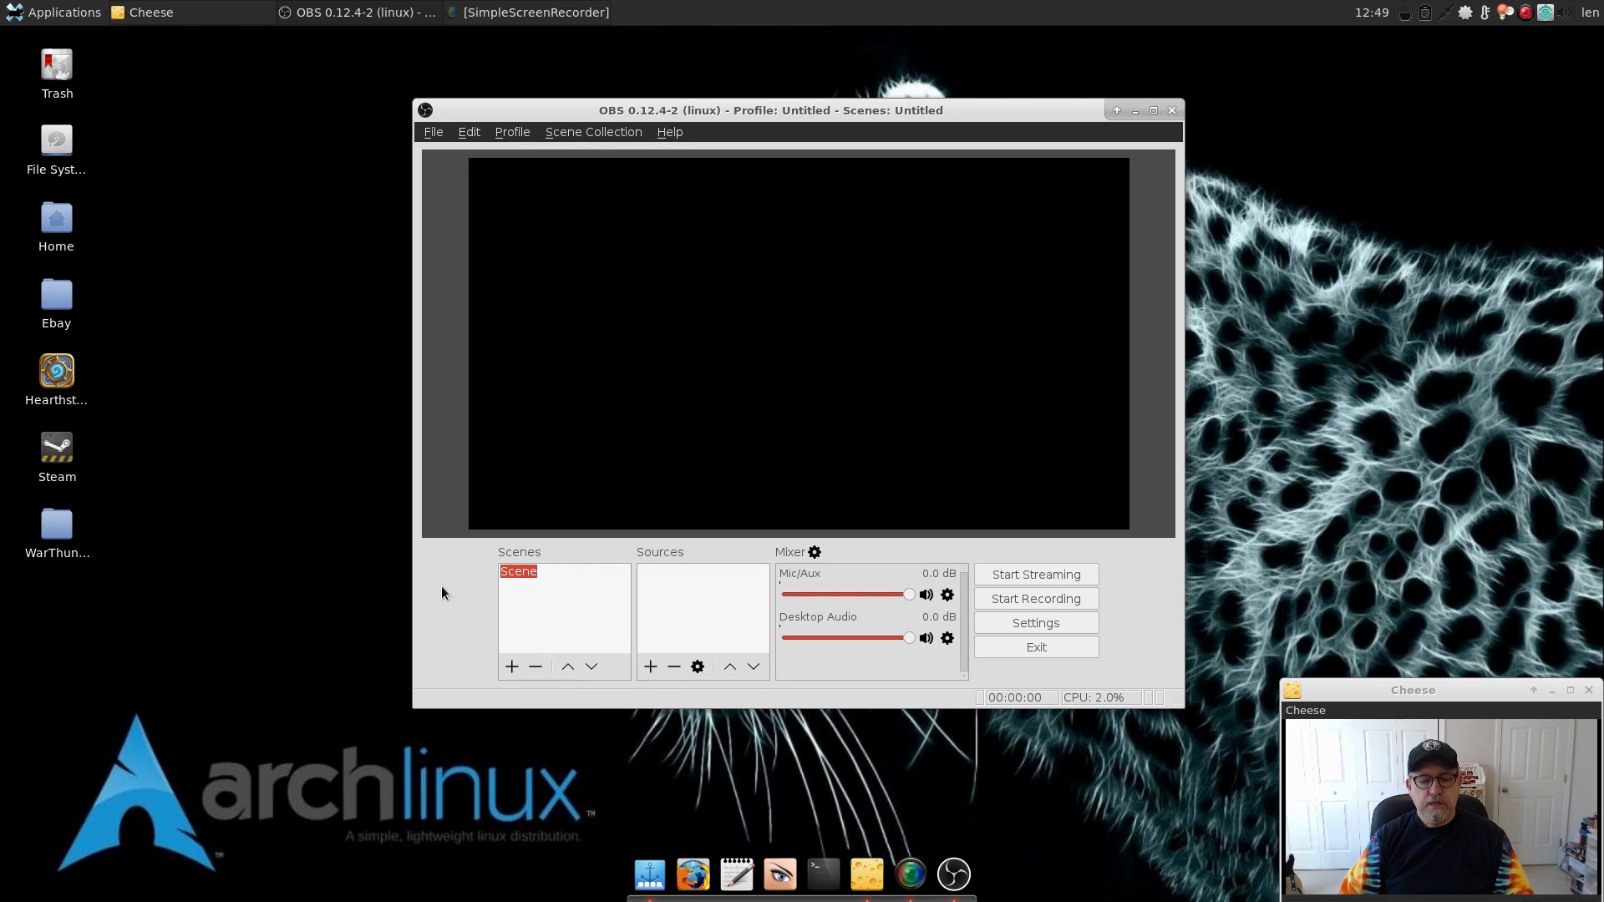
text(YouTube)
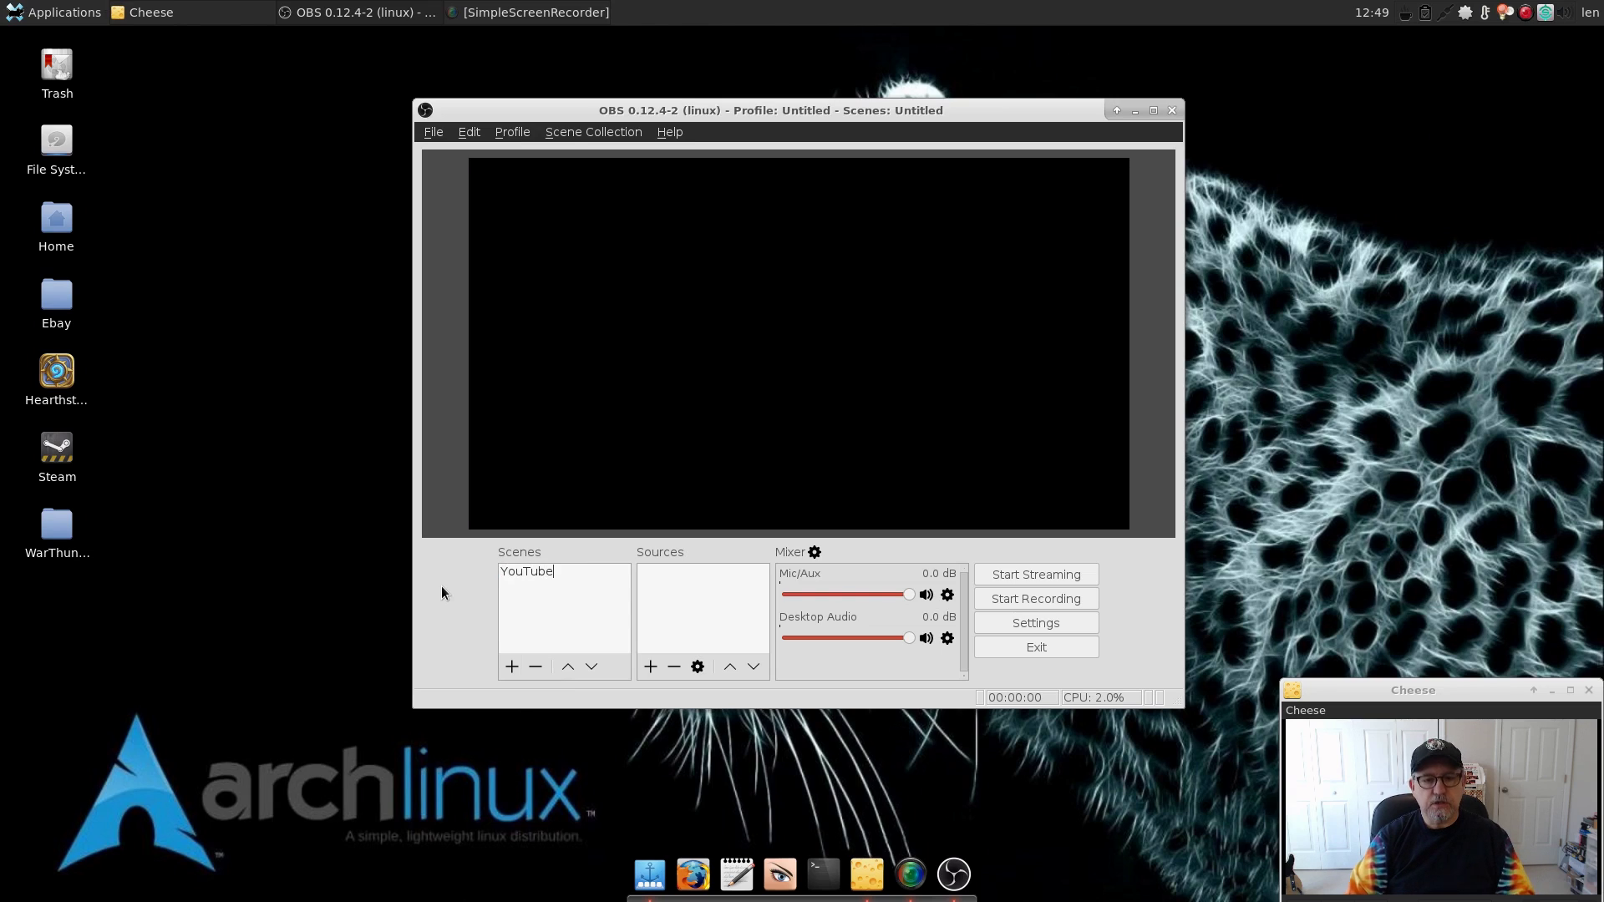
key(Return)
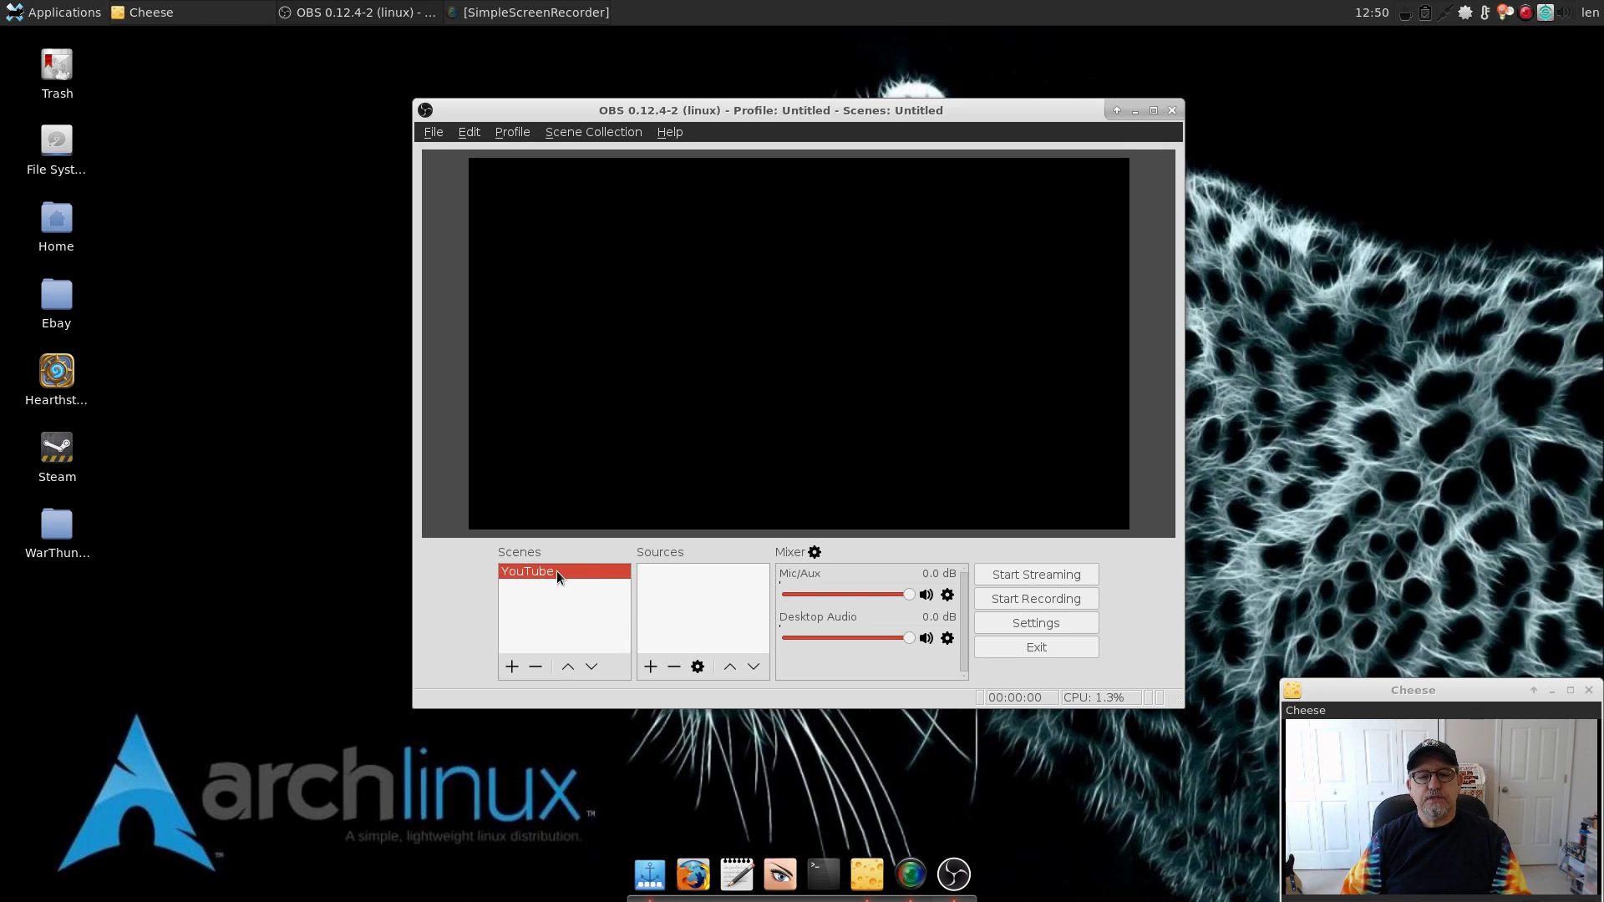
Step: Add a Screen Capture (XSHM) source with its default name, reaching the Screen 0 properties
click(651, 667)
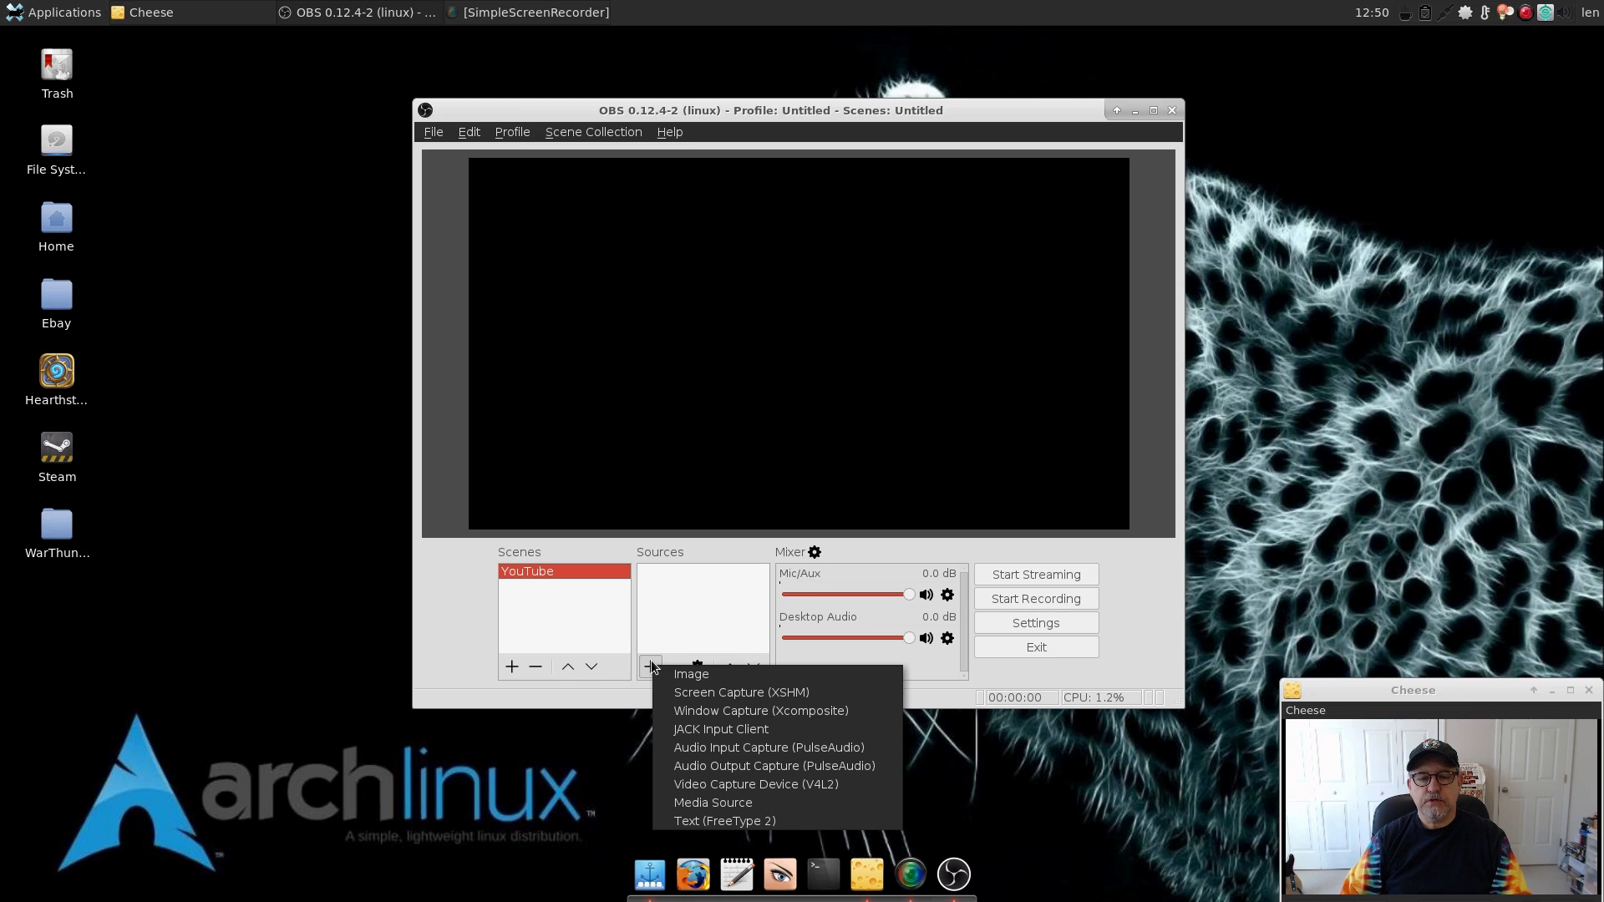
click(652, 663)
click(651, 661)
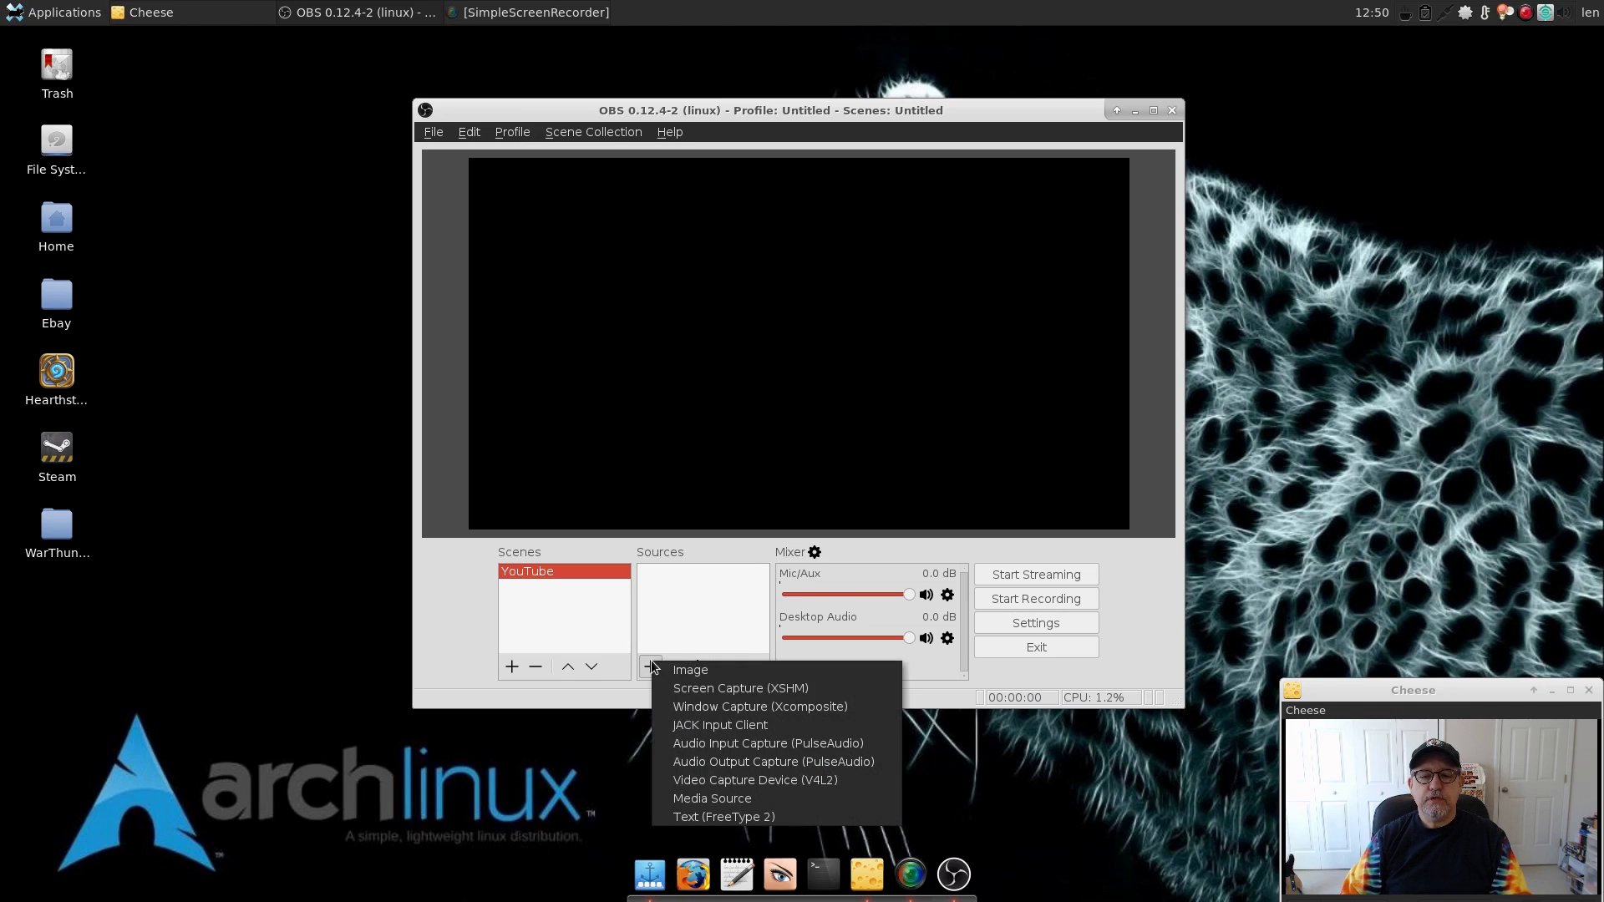
click(707, 690)
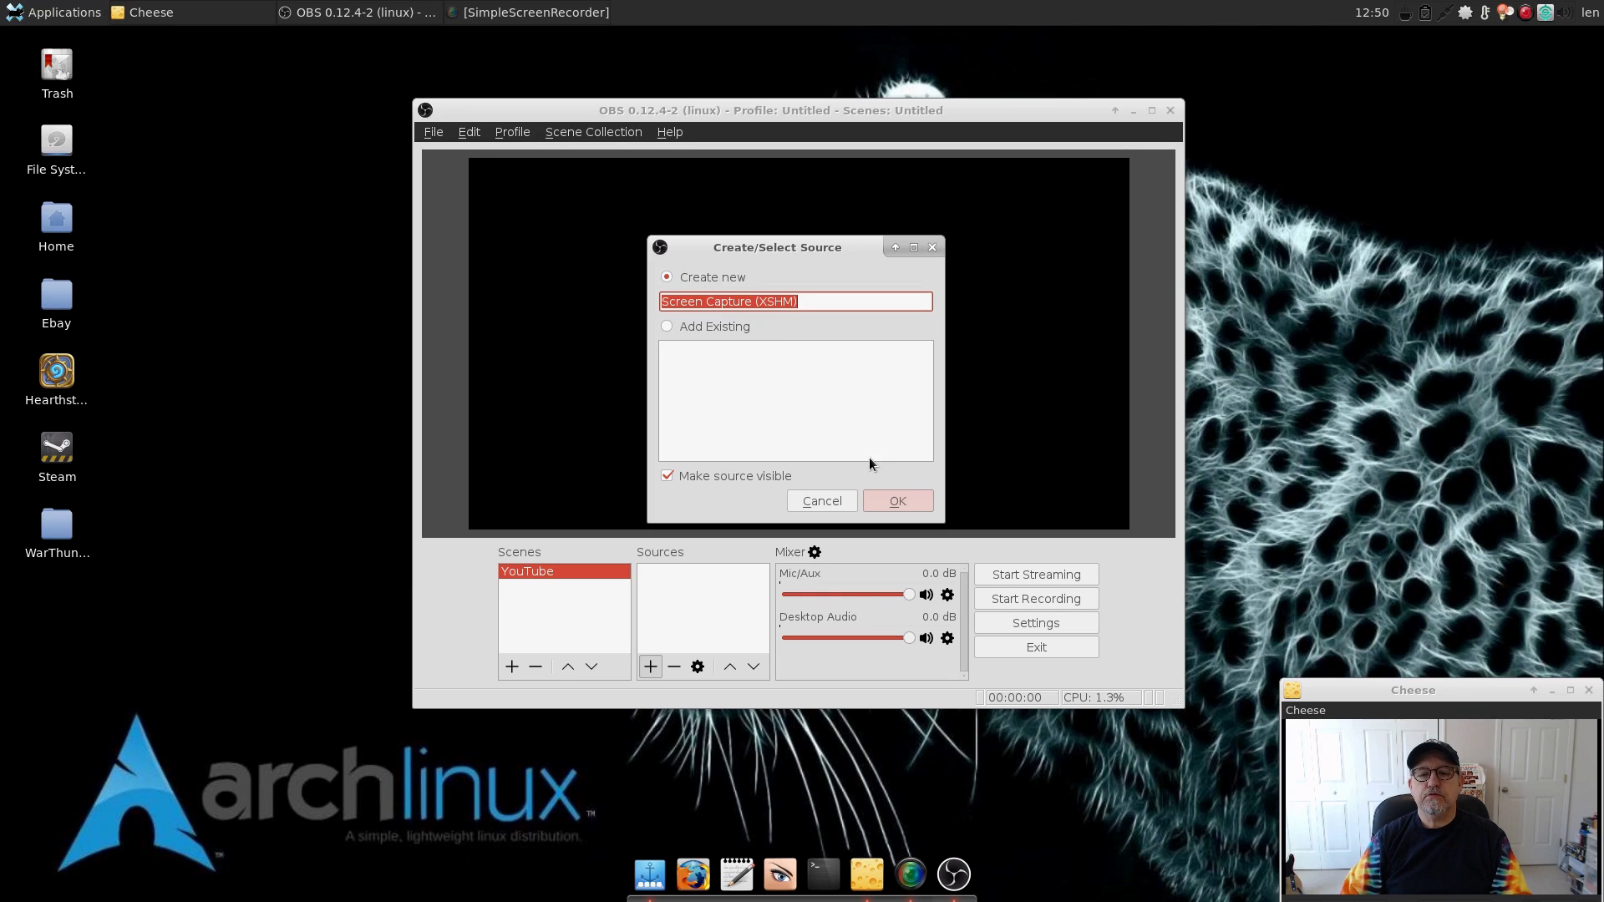
click(898, 501)
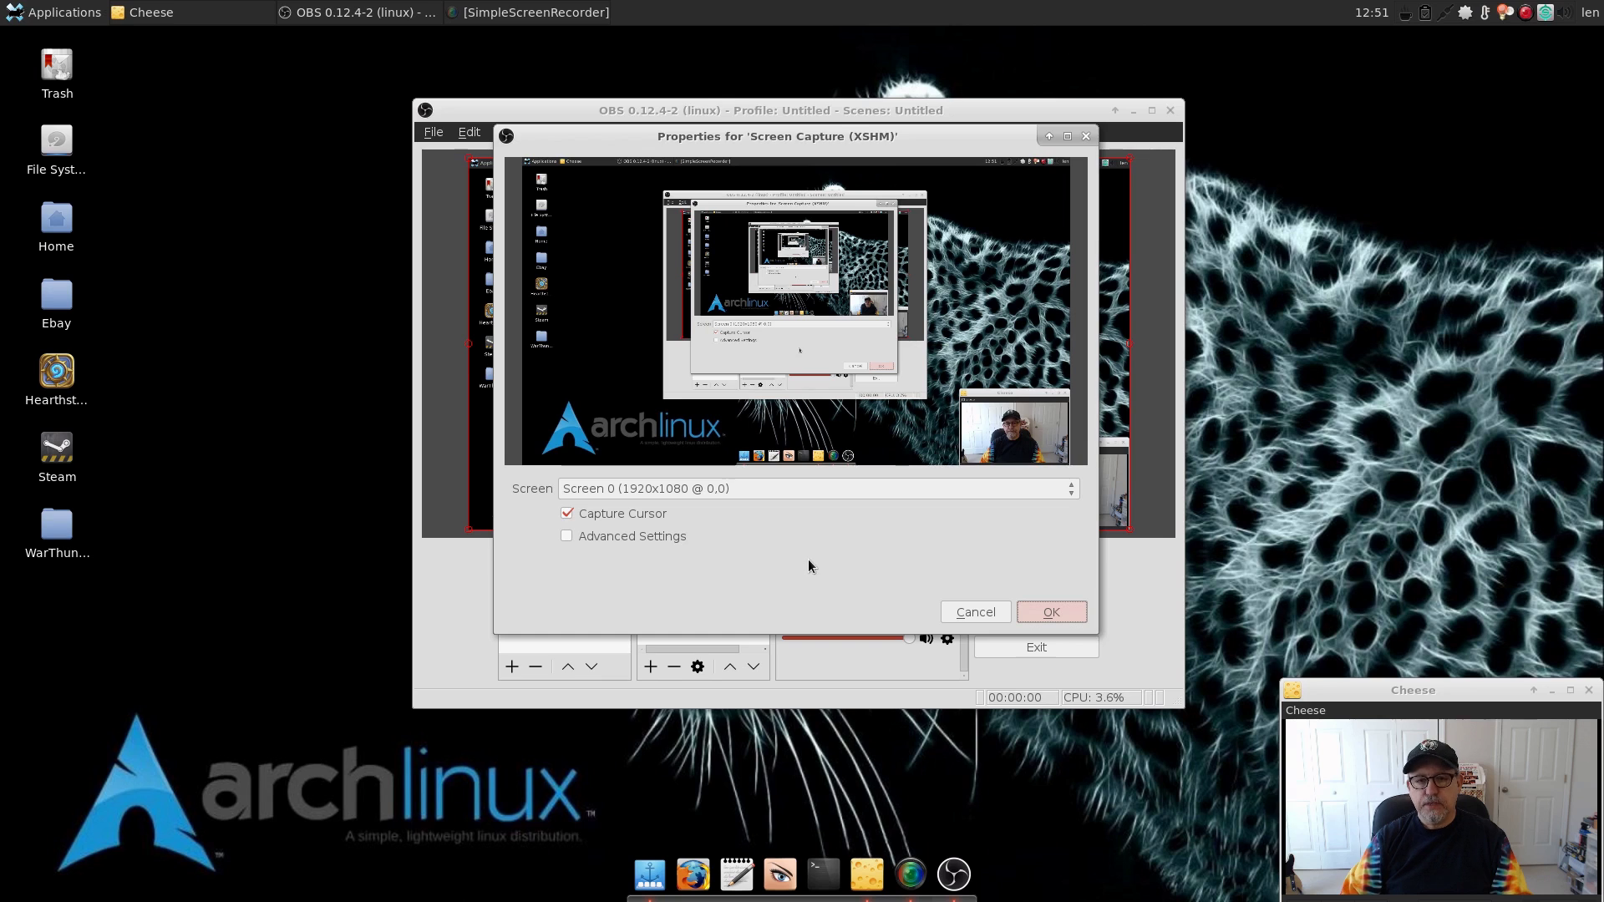
Step: Accept the Screen Capture settings so the desktop fills the preview, then reopen the source-type list
click(1046, 612)
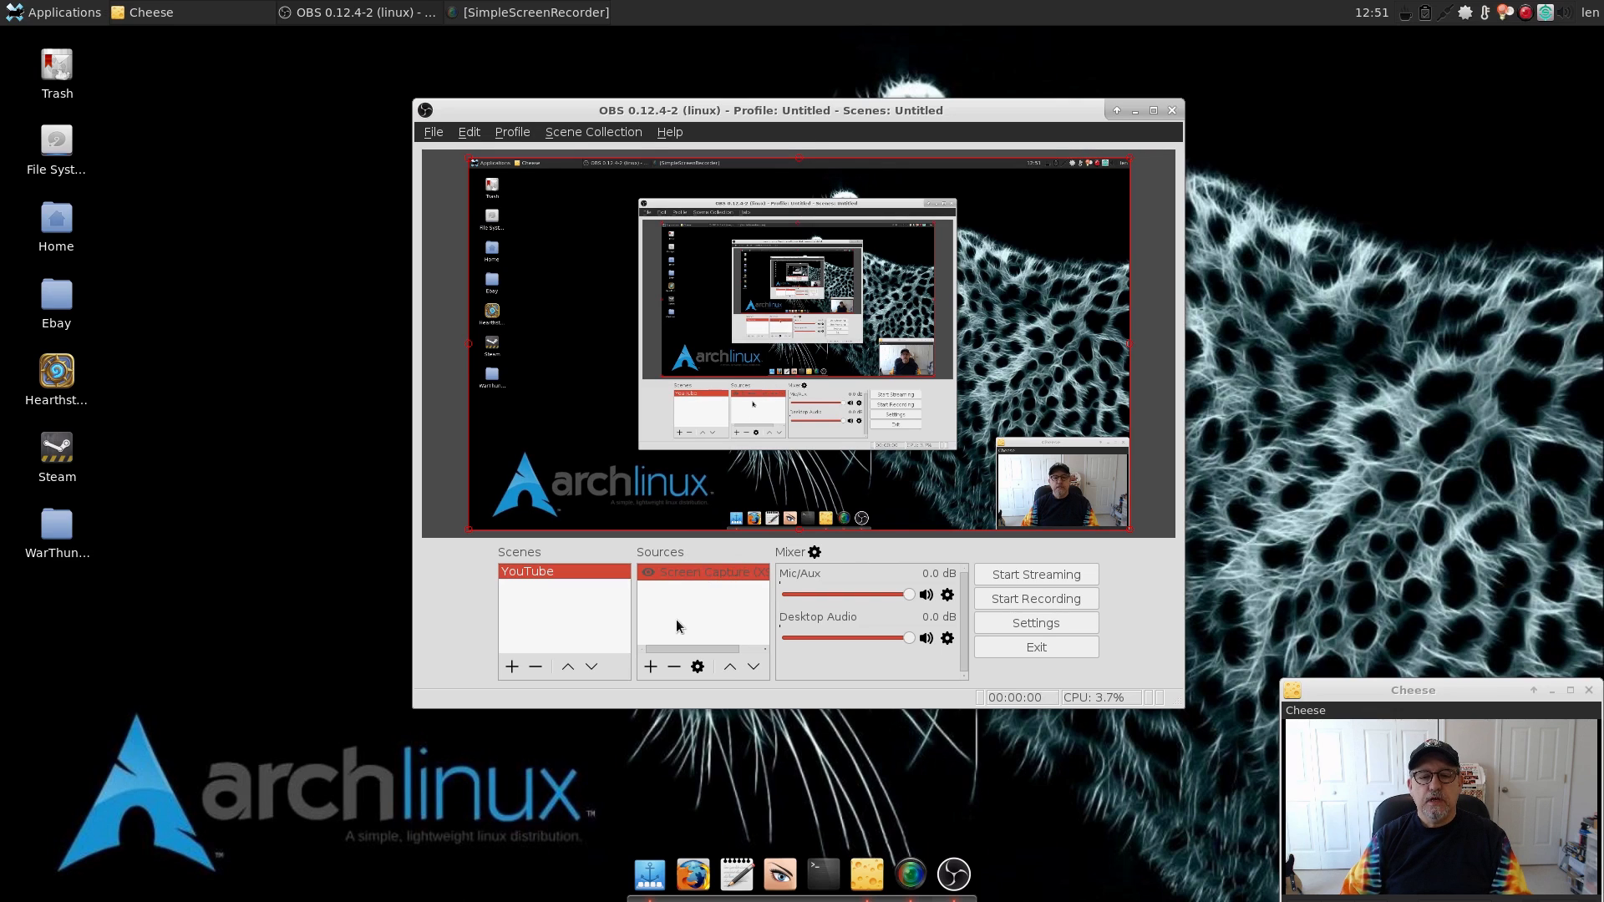
click(647, 669)
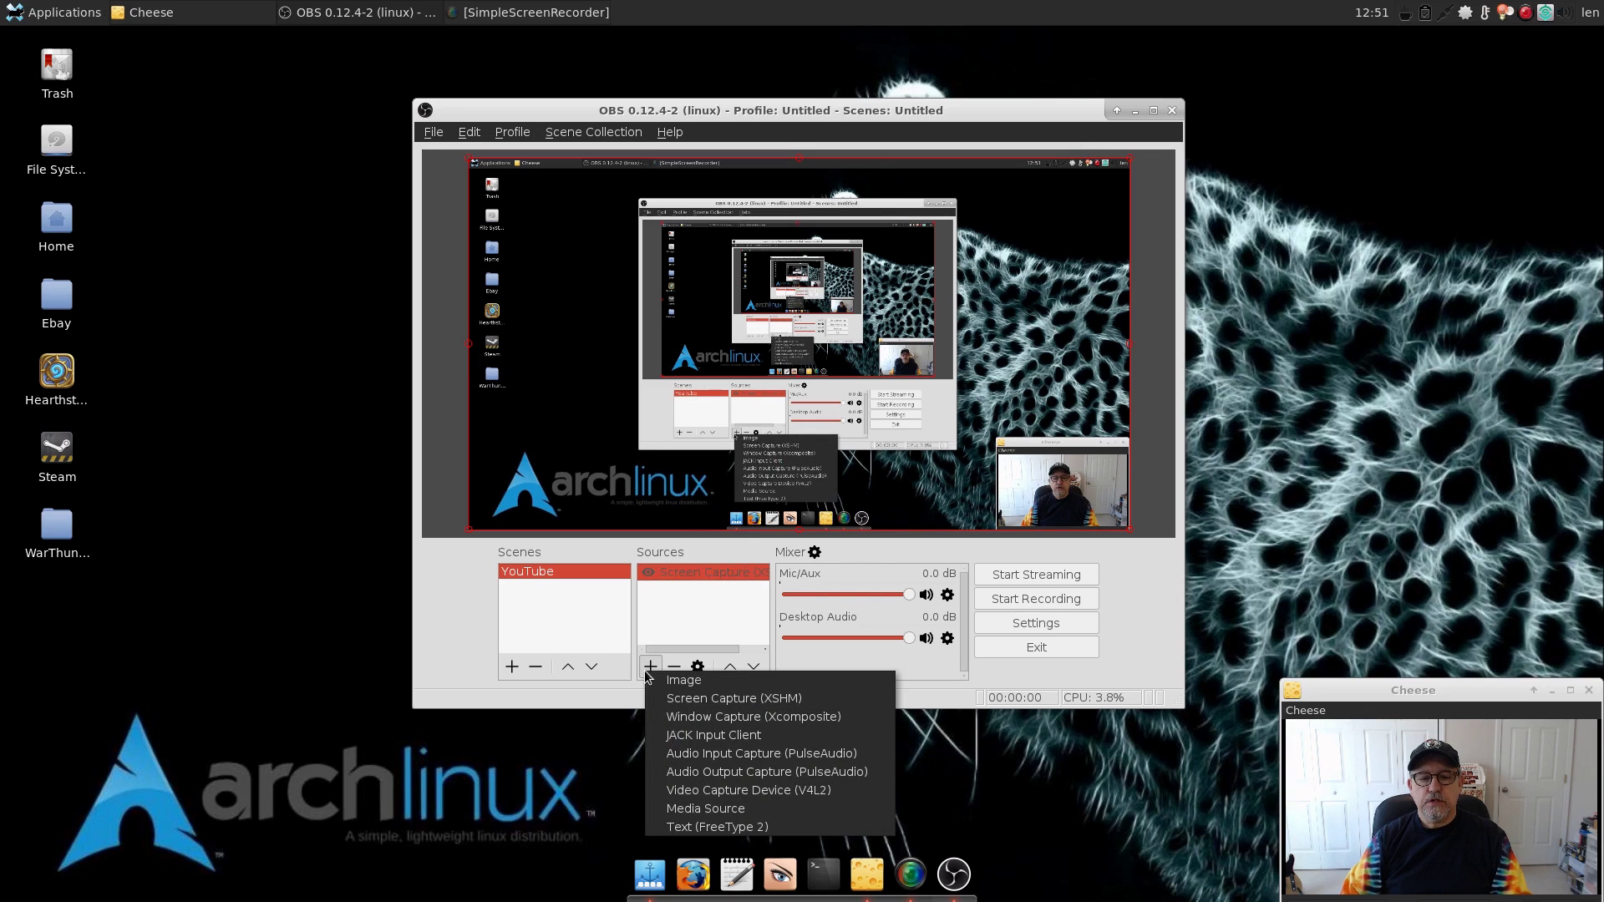
Step: Add a Video Capture Device (V4L2) source for the HD Pro Webcam C920 at 320x240, 30.00 fps
click(745, 790)
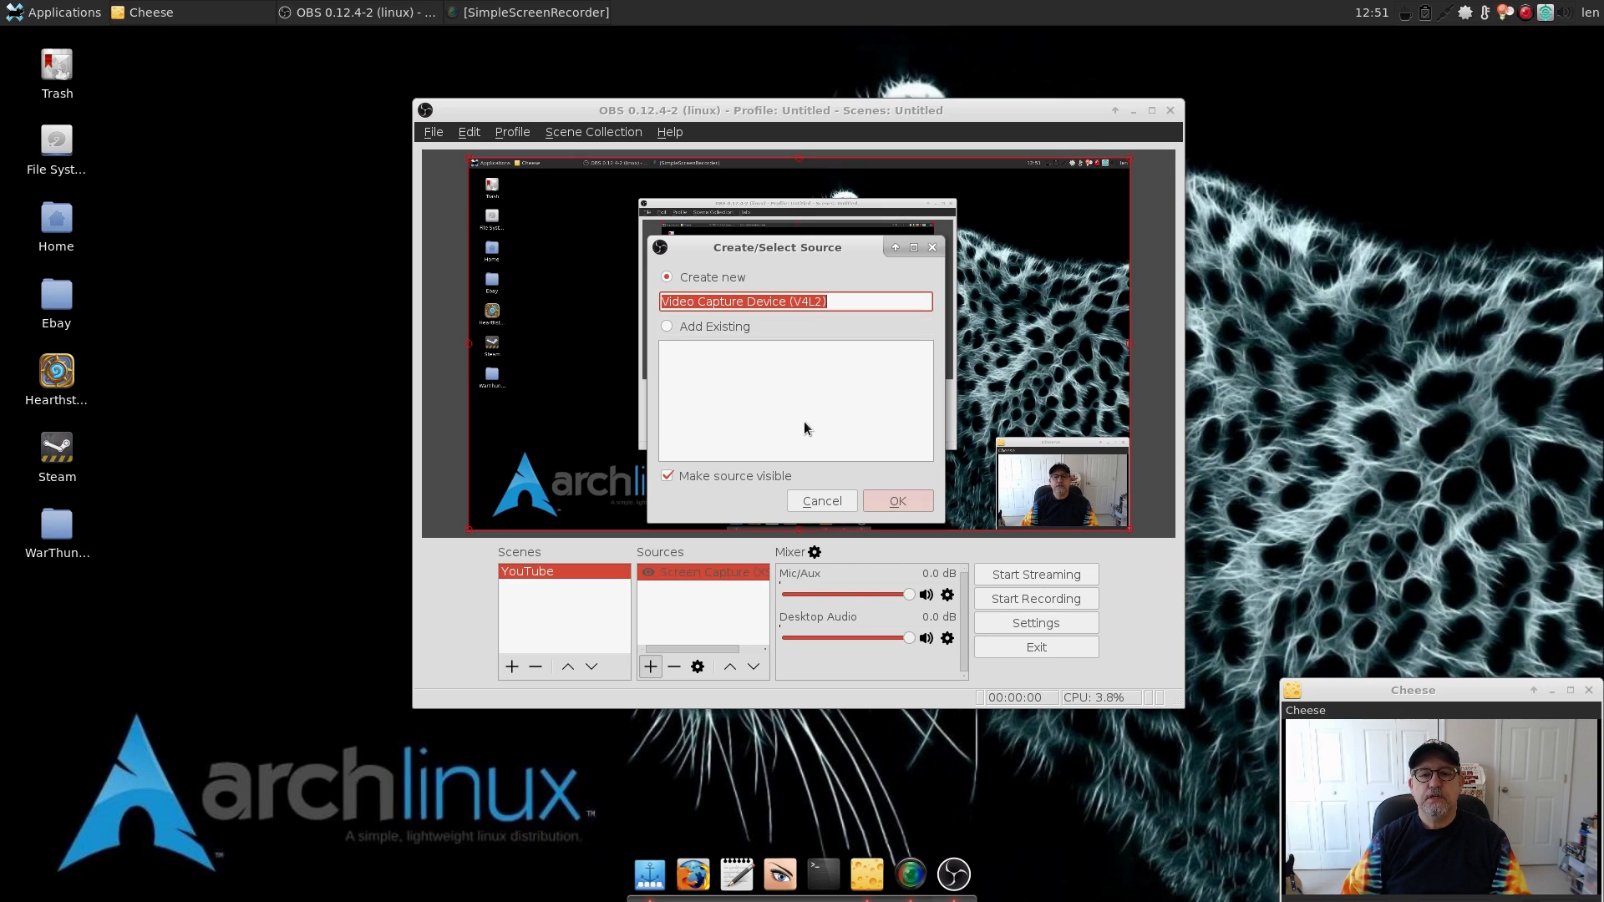
click(886, 499)
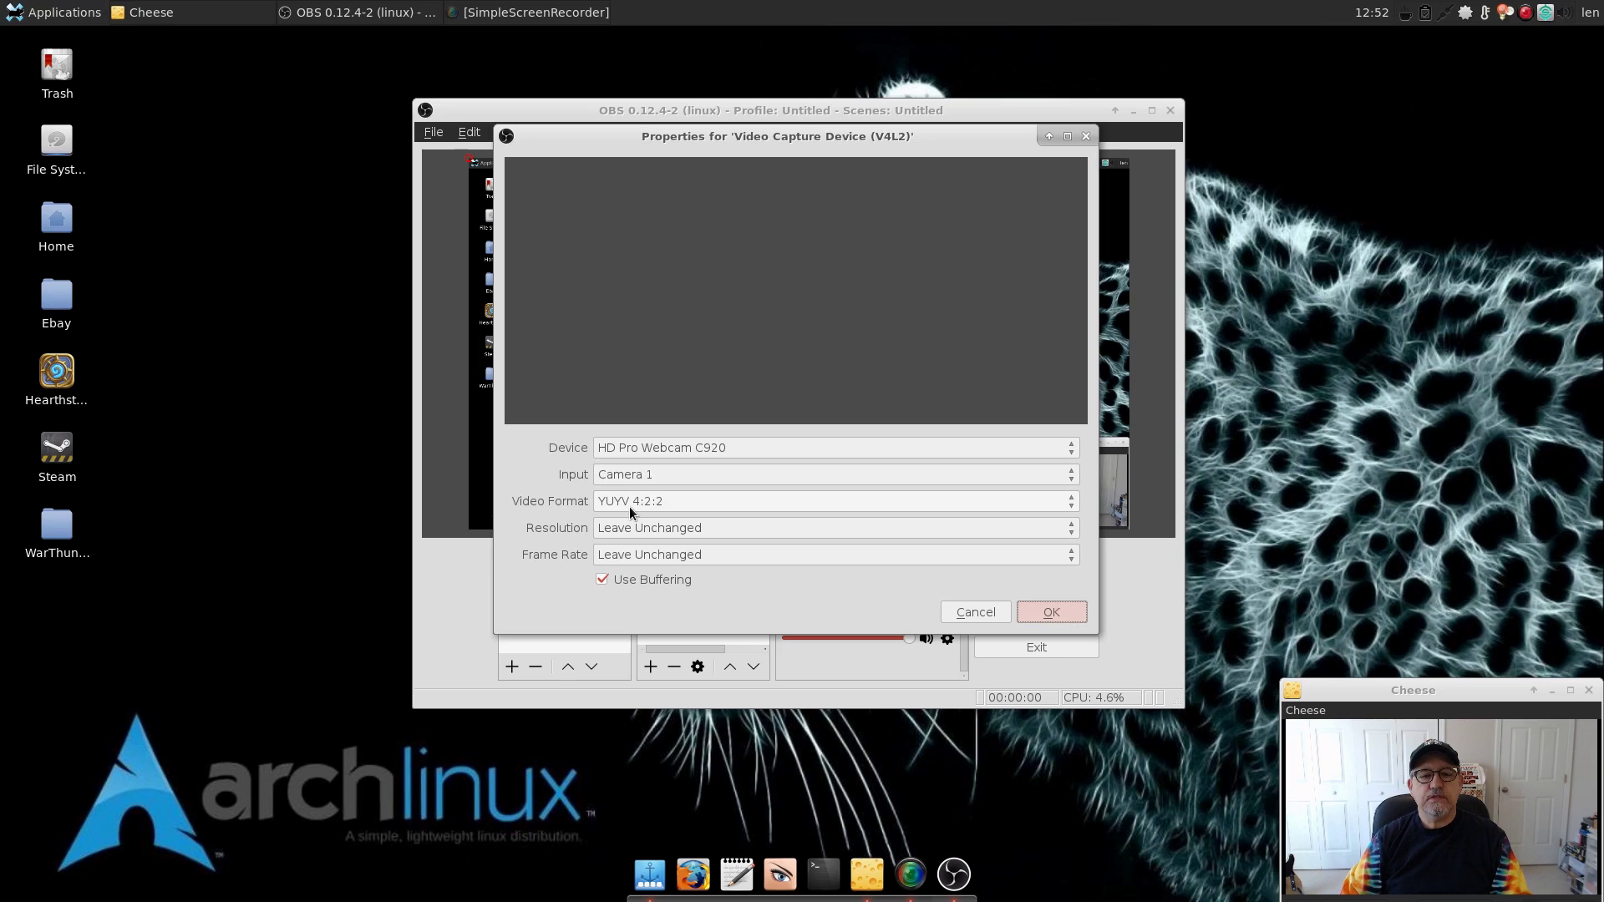
click(1066, 529)
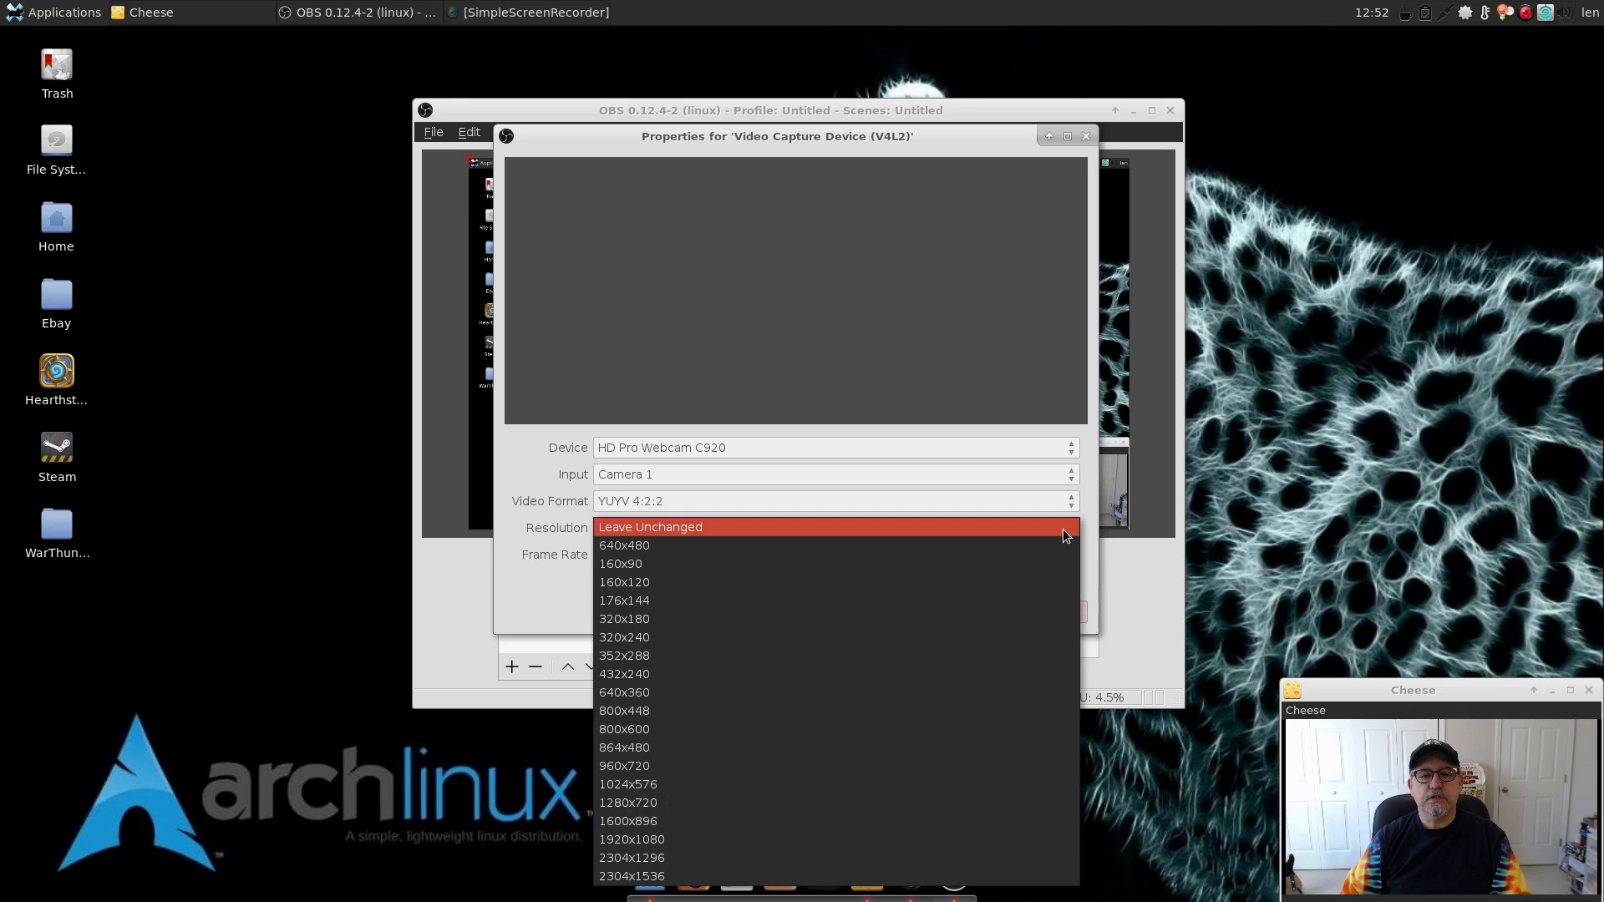
click(1025, 632)
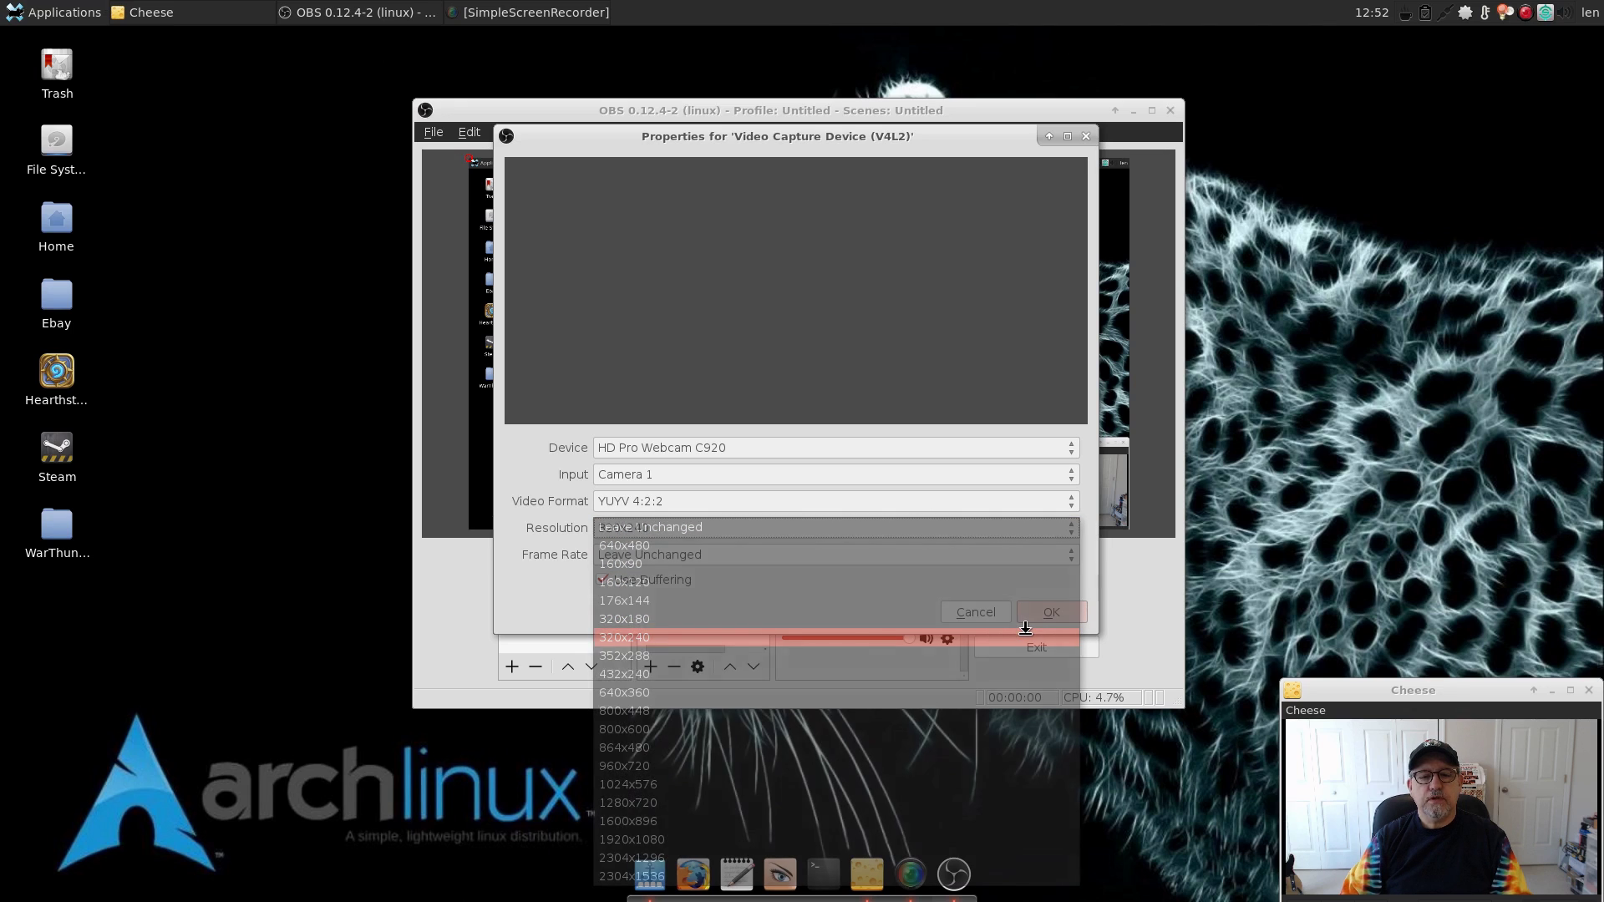
click(1048, 555)
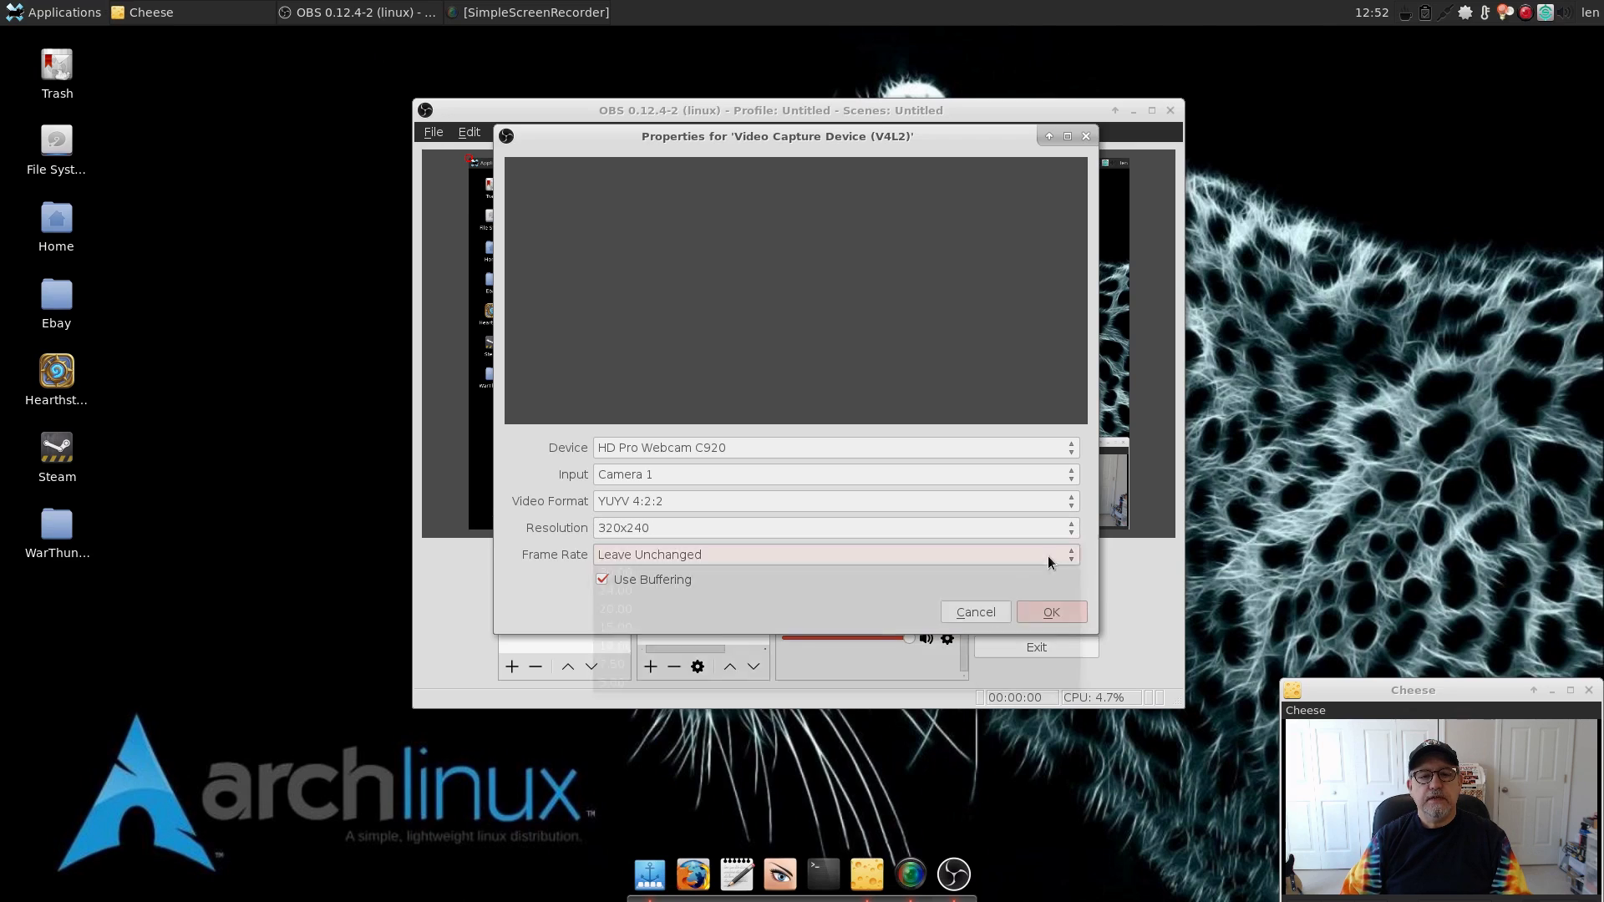
click(1036, 573)
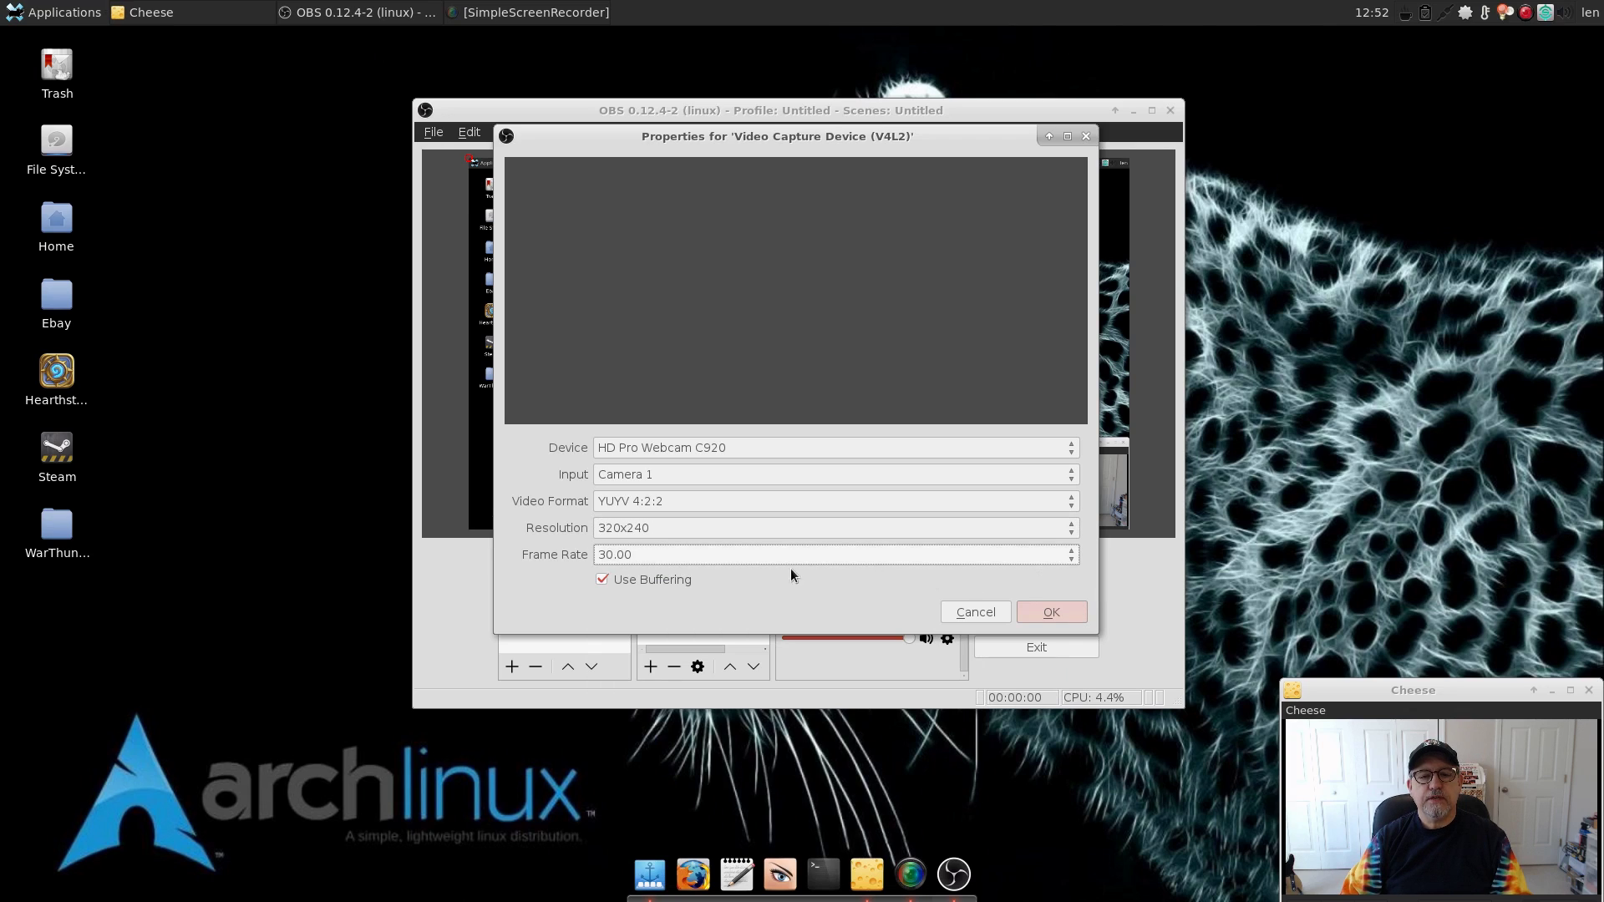
Step: Accept the webcam properties so its feed appears as a small inset over the desktop
click(1049, 612)
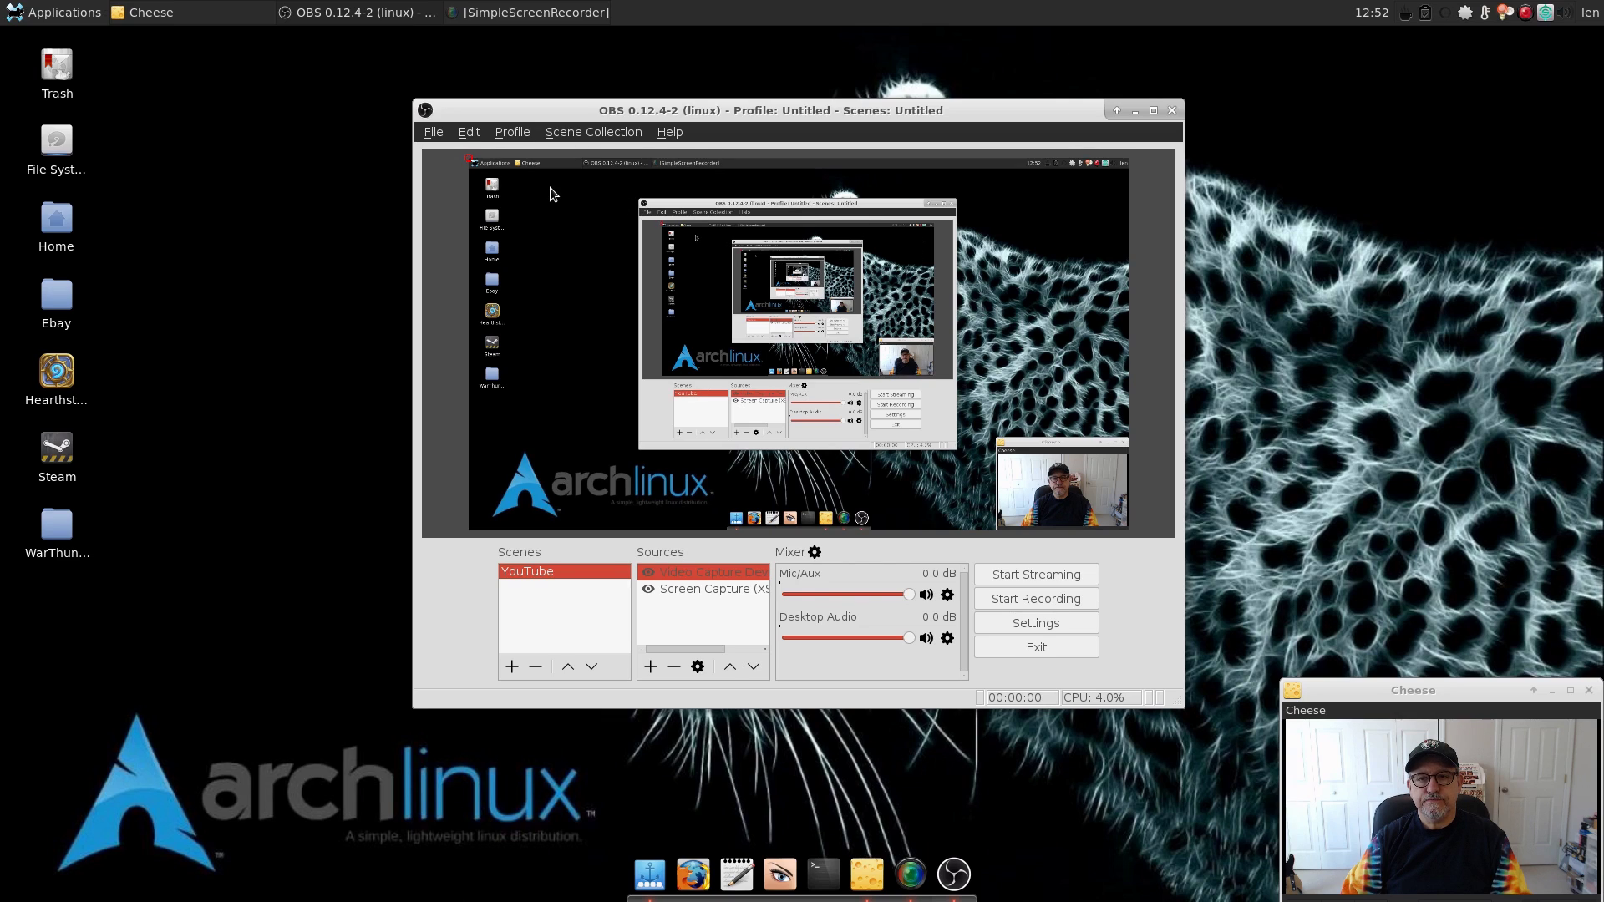
Step: Select the Screen Capture source, then start adding an Audio Input Capture (PulseAudio) source
click(664, 593)
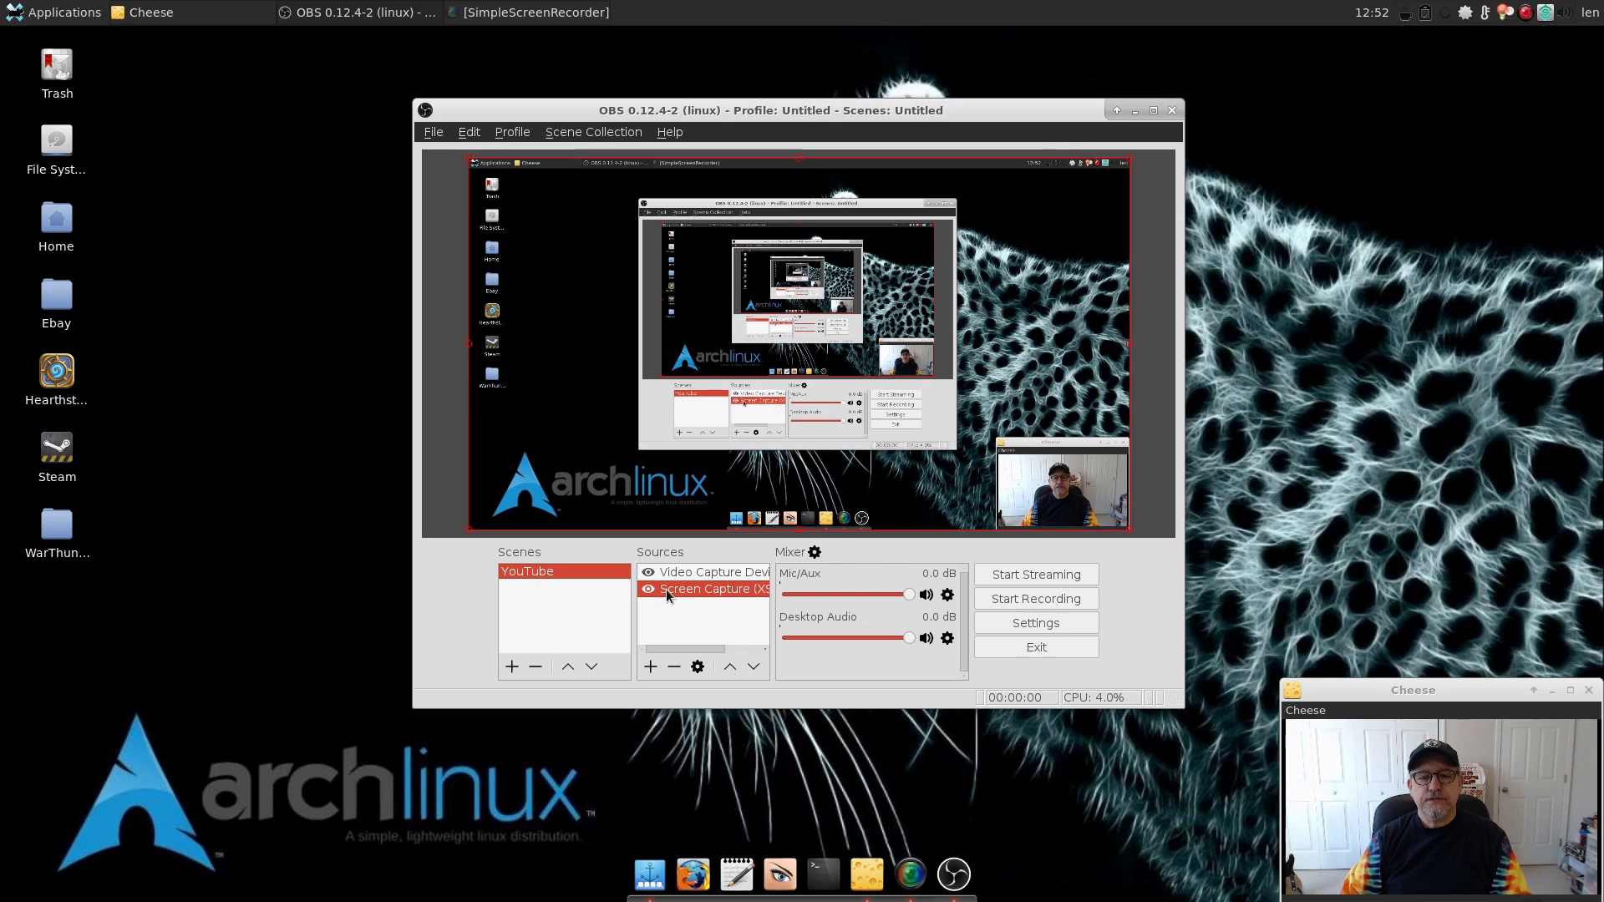
click(650, 668)
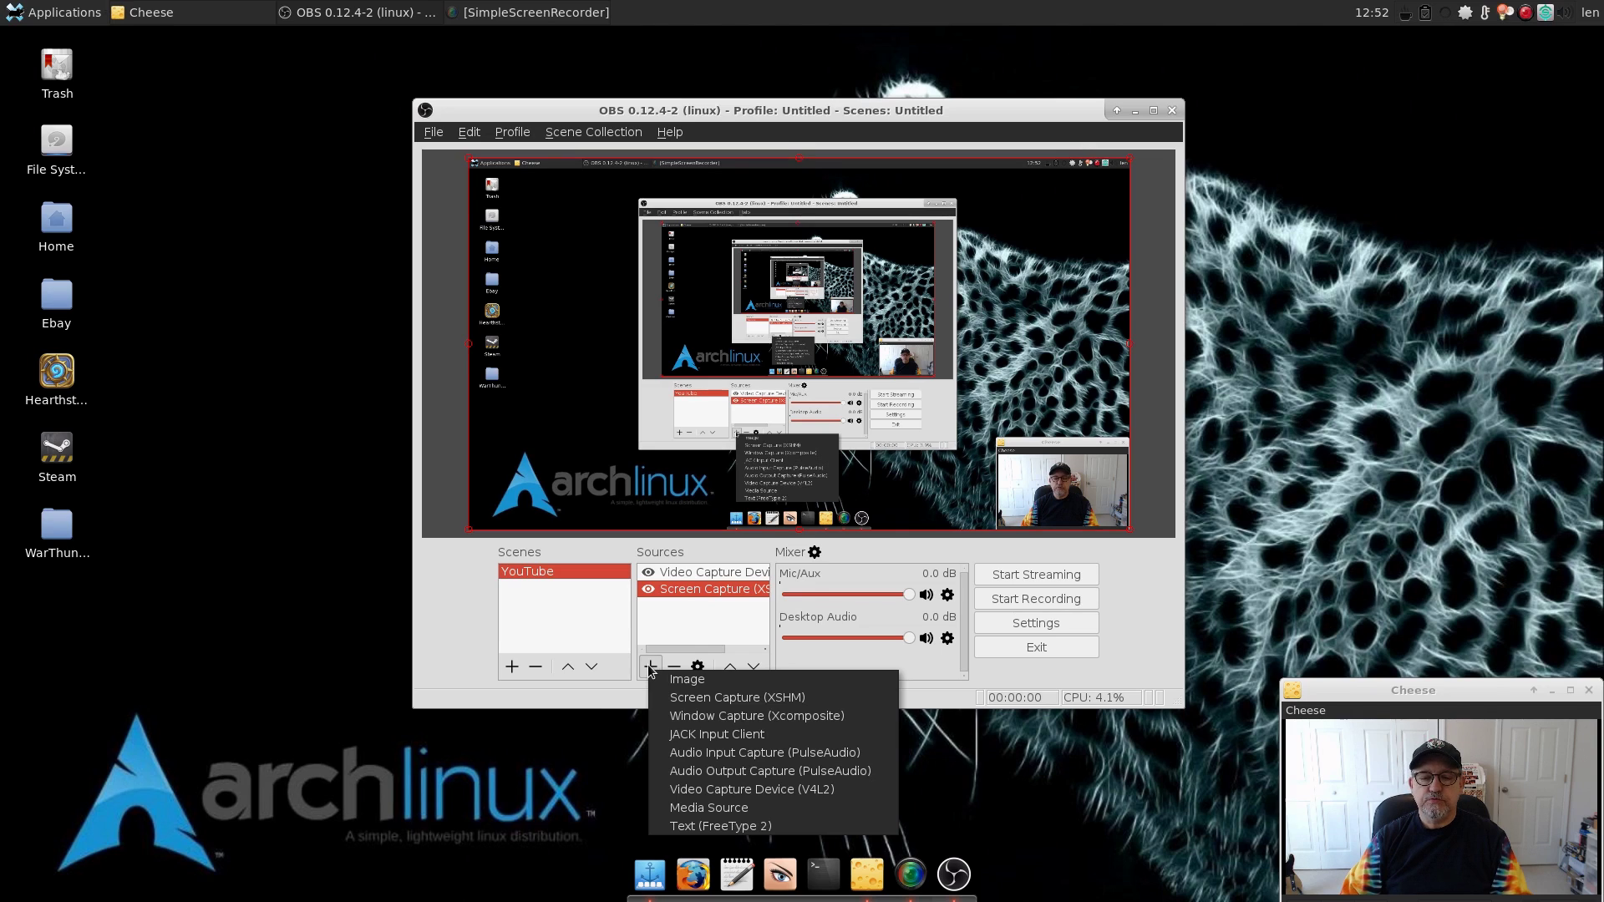
click(750, 753)
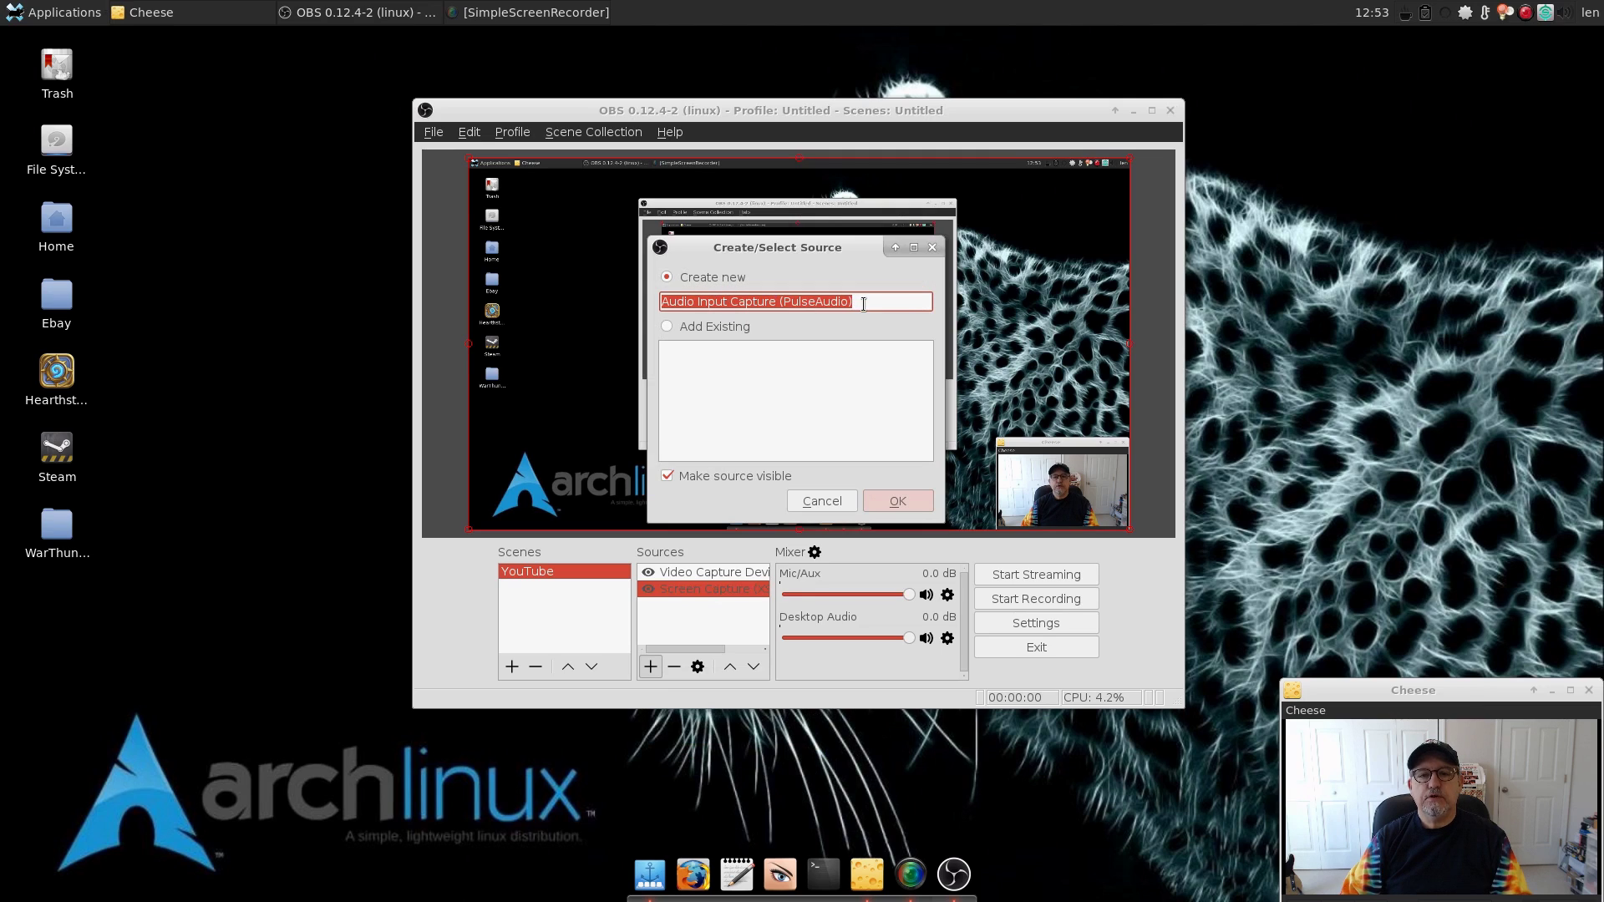
Step: Create the audio source with its default name, using Yeti Stereo Microphone Analog Stereo as the device
click(899, 500)
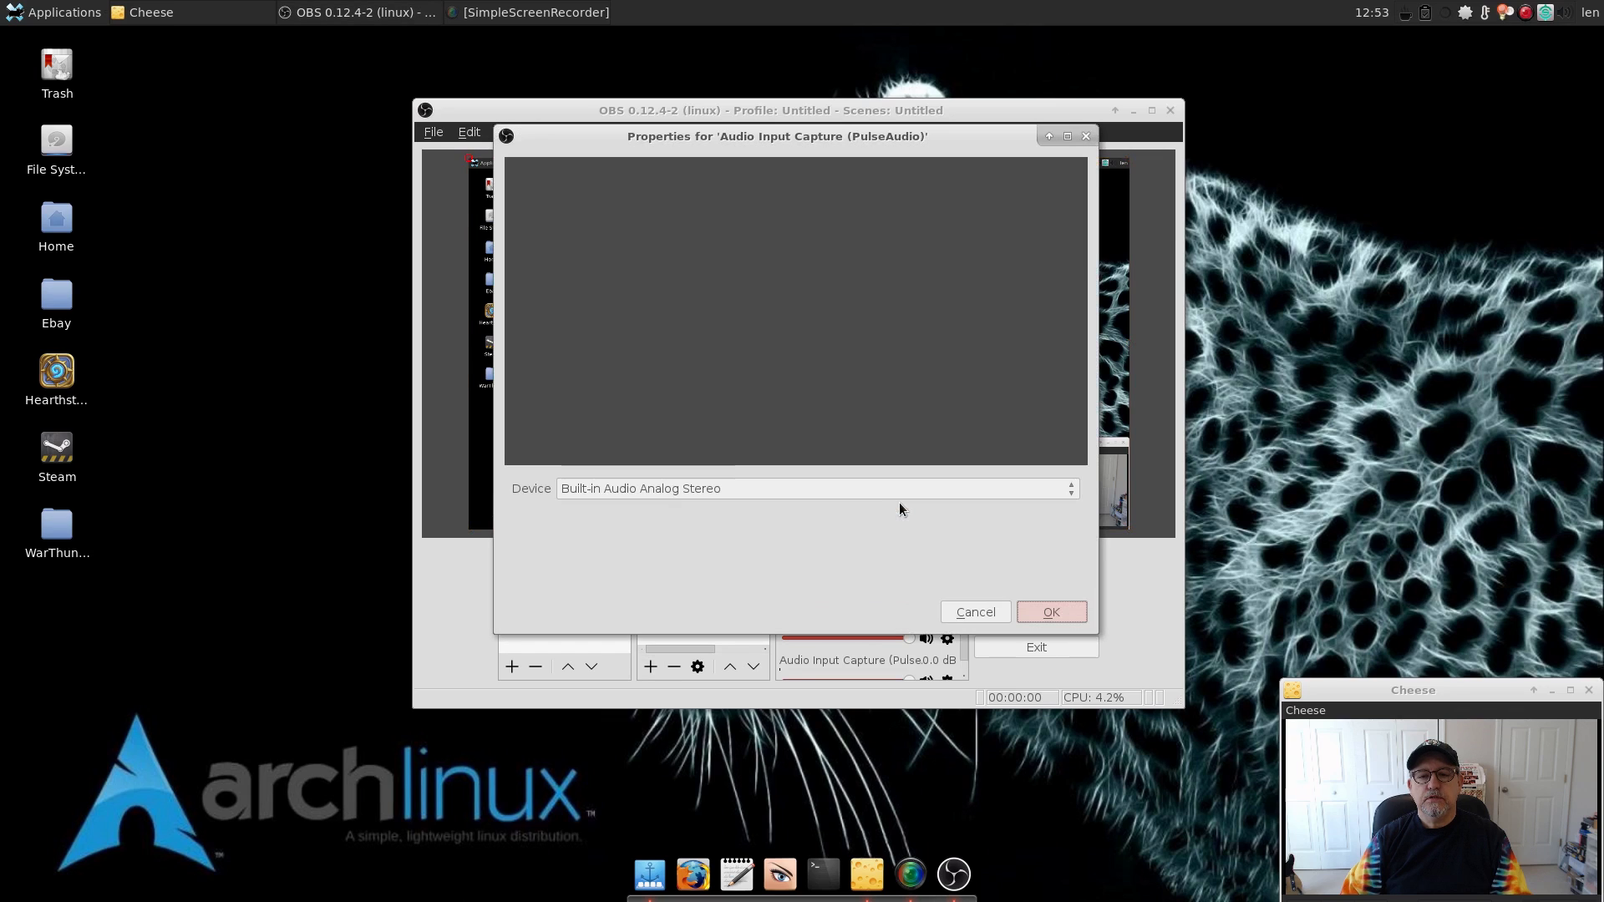
click(1069, 490)
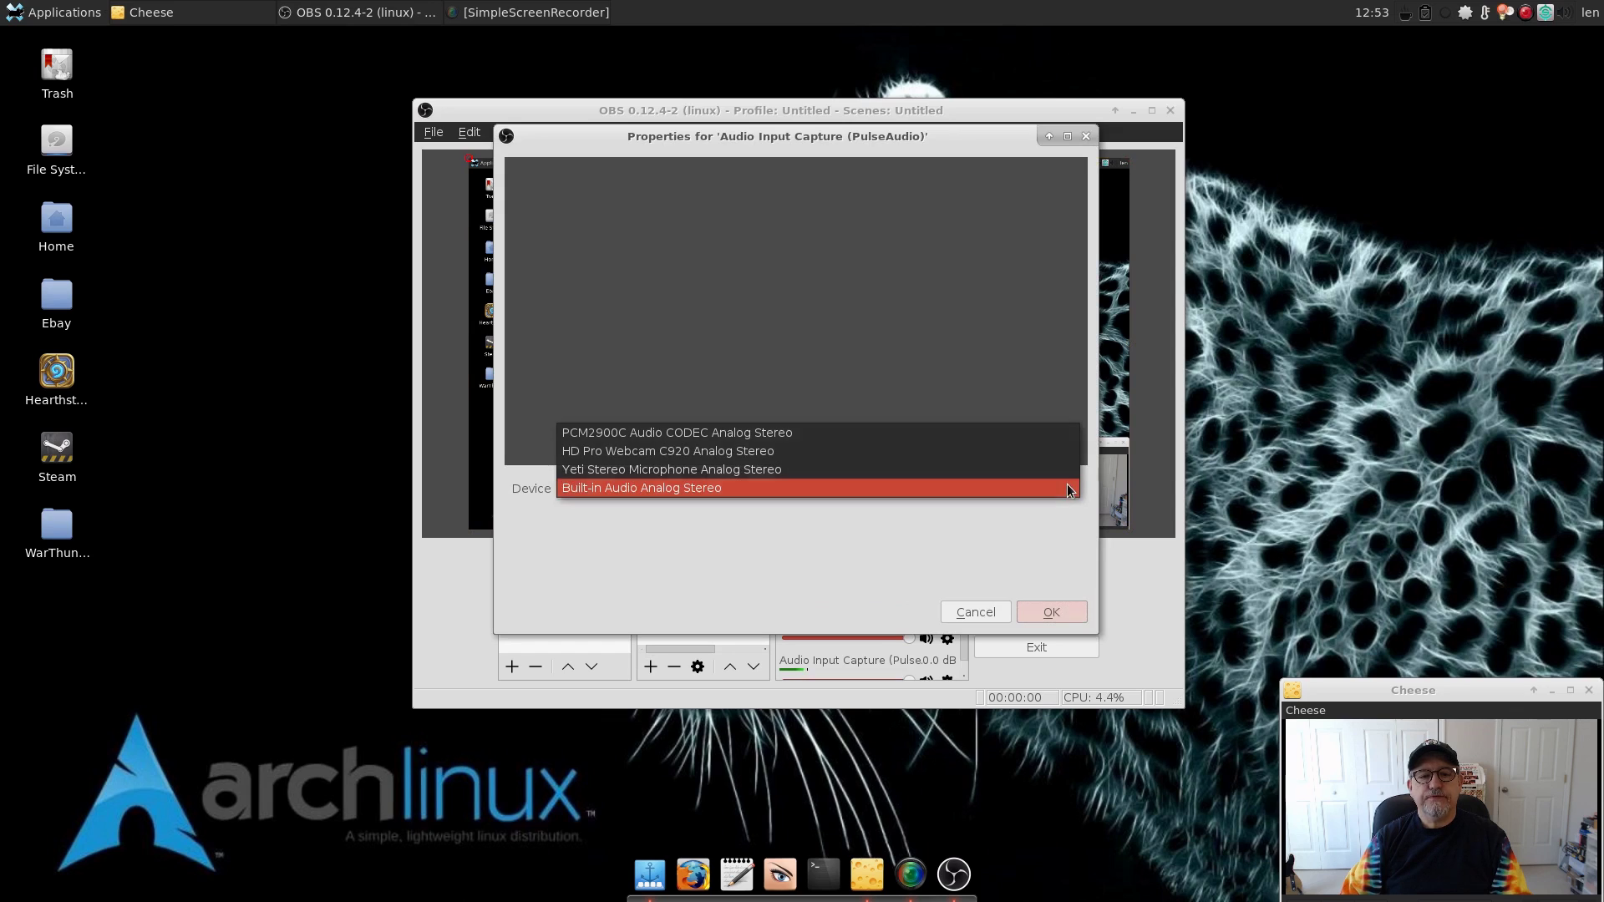
click(725, 470)
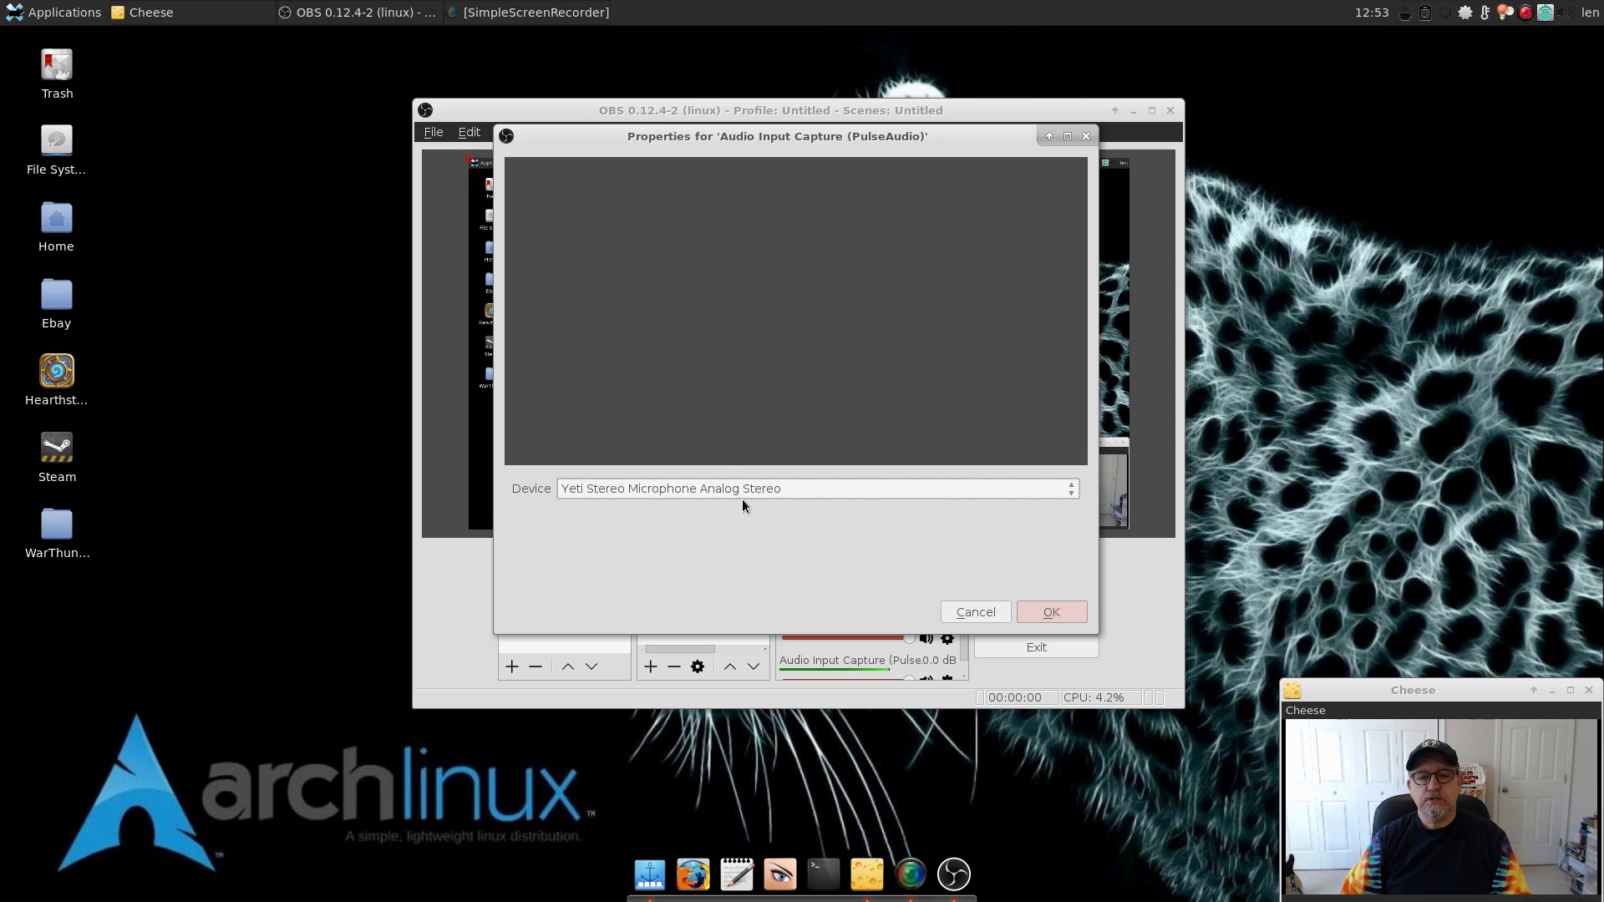
click(1055, 609)
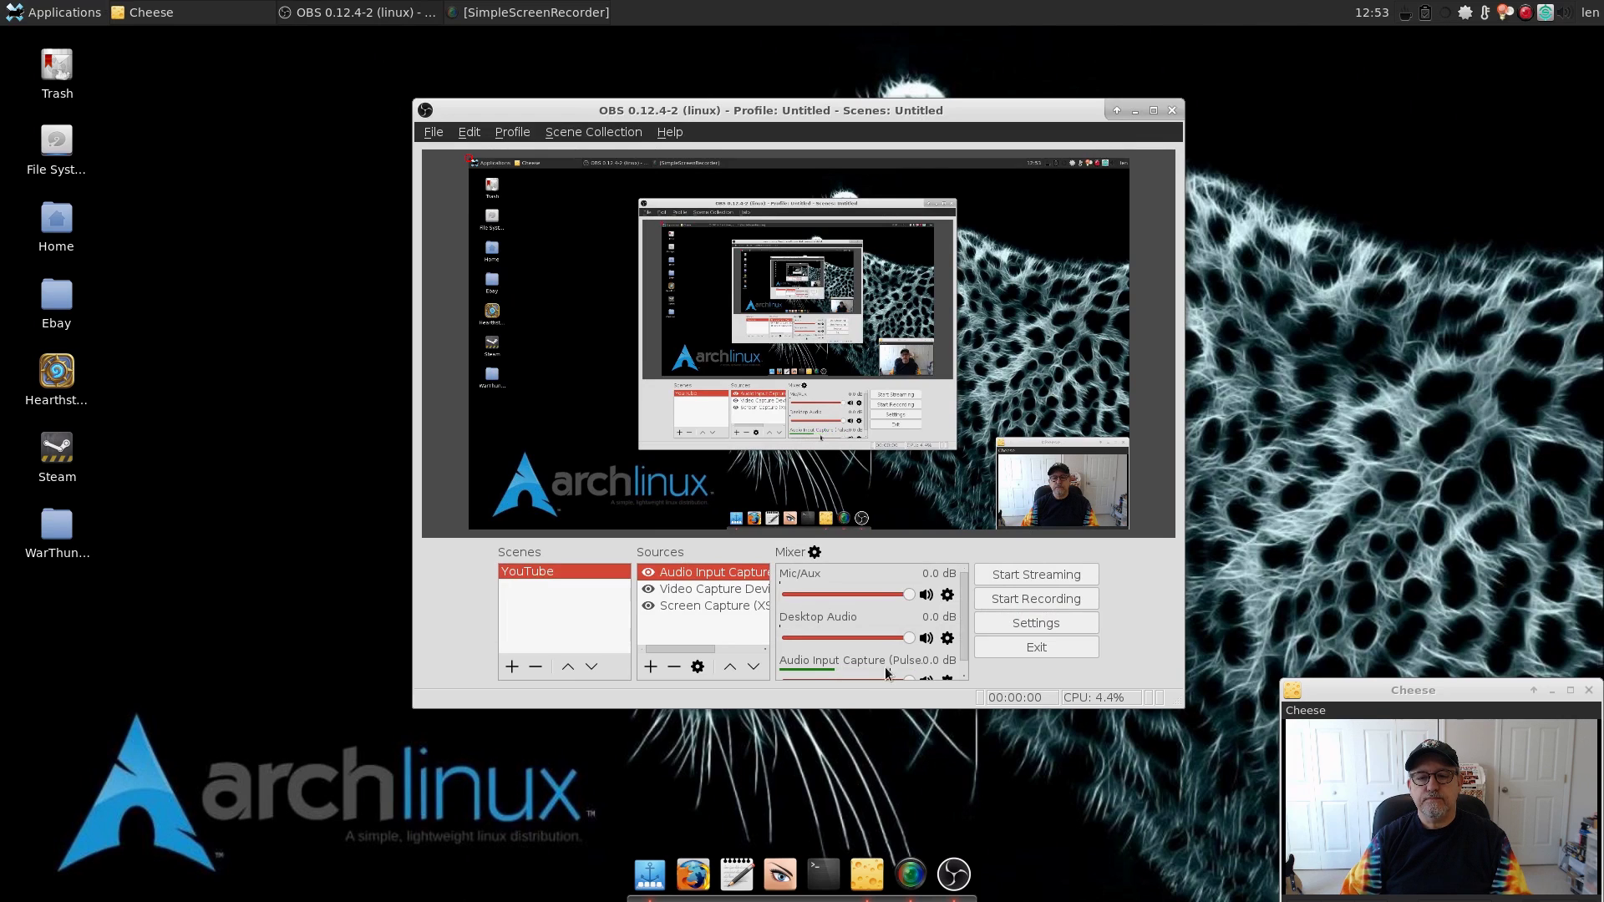
Step: Start recording the YouTube scene
click(965, 671)
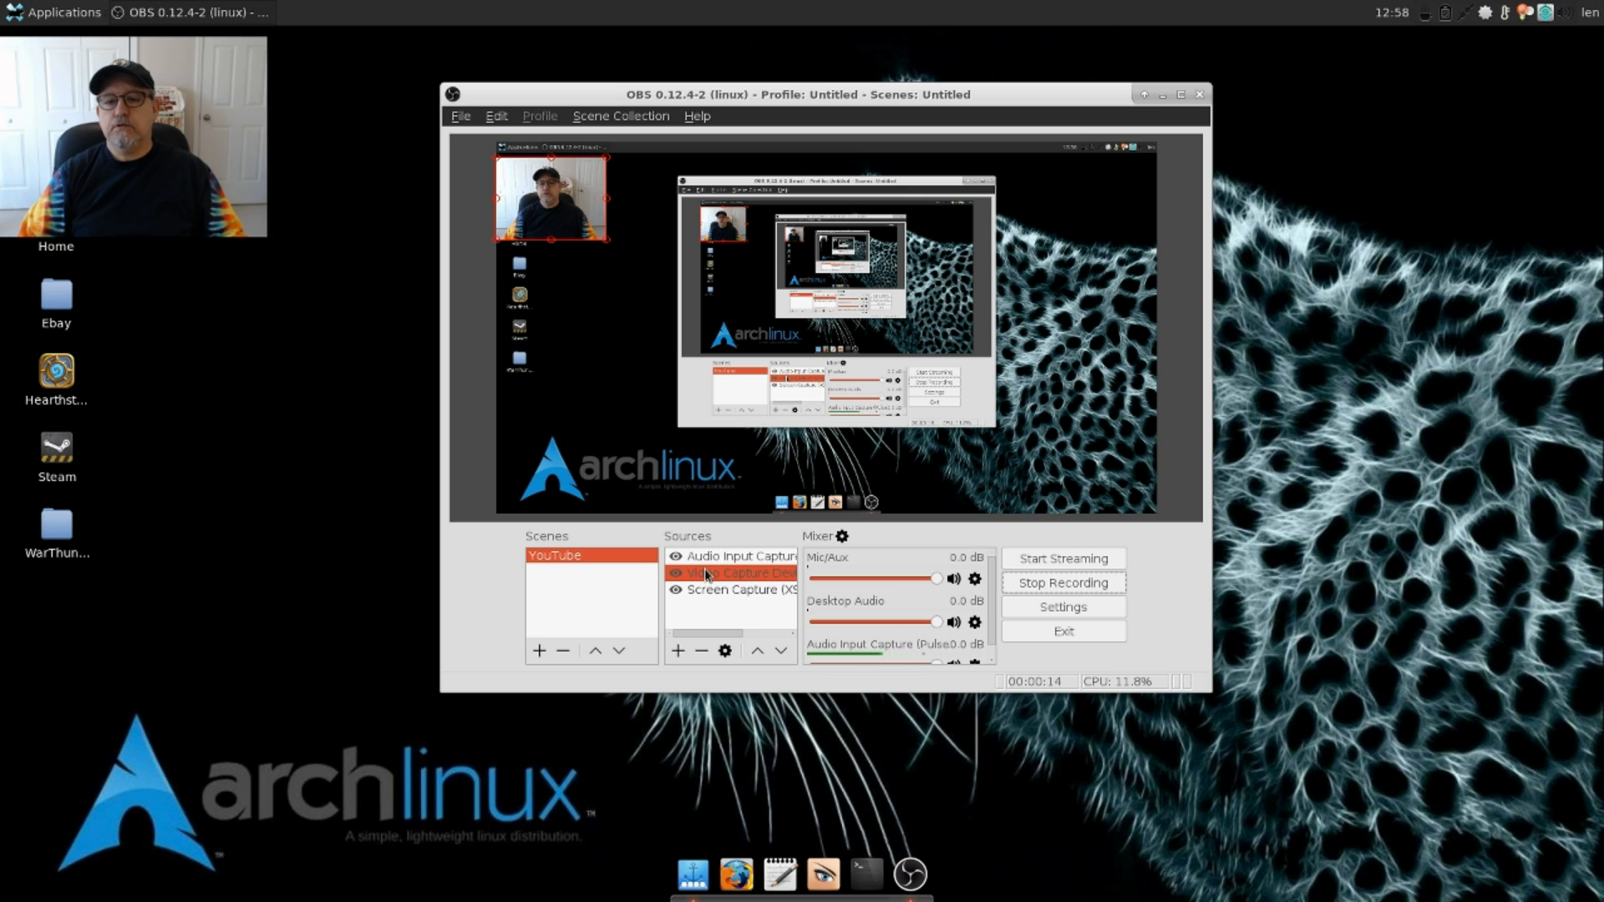
click(1041, 608)
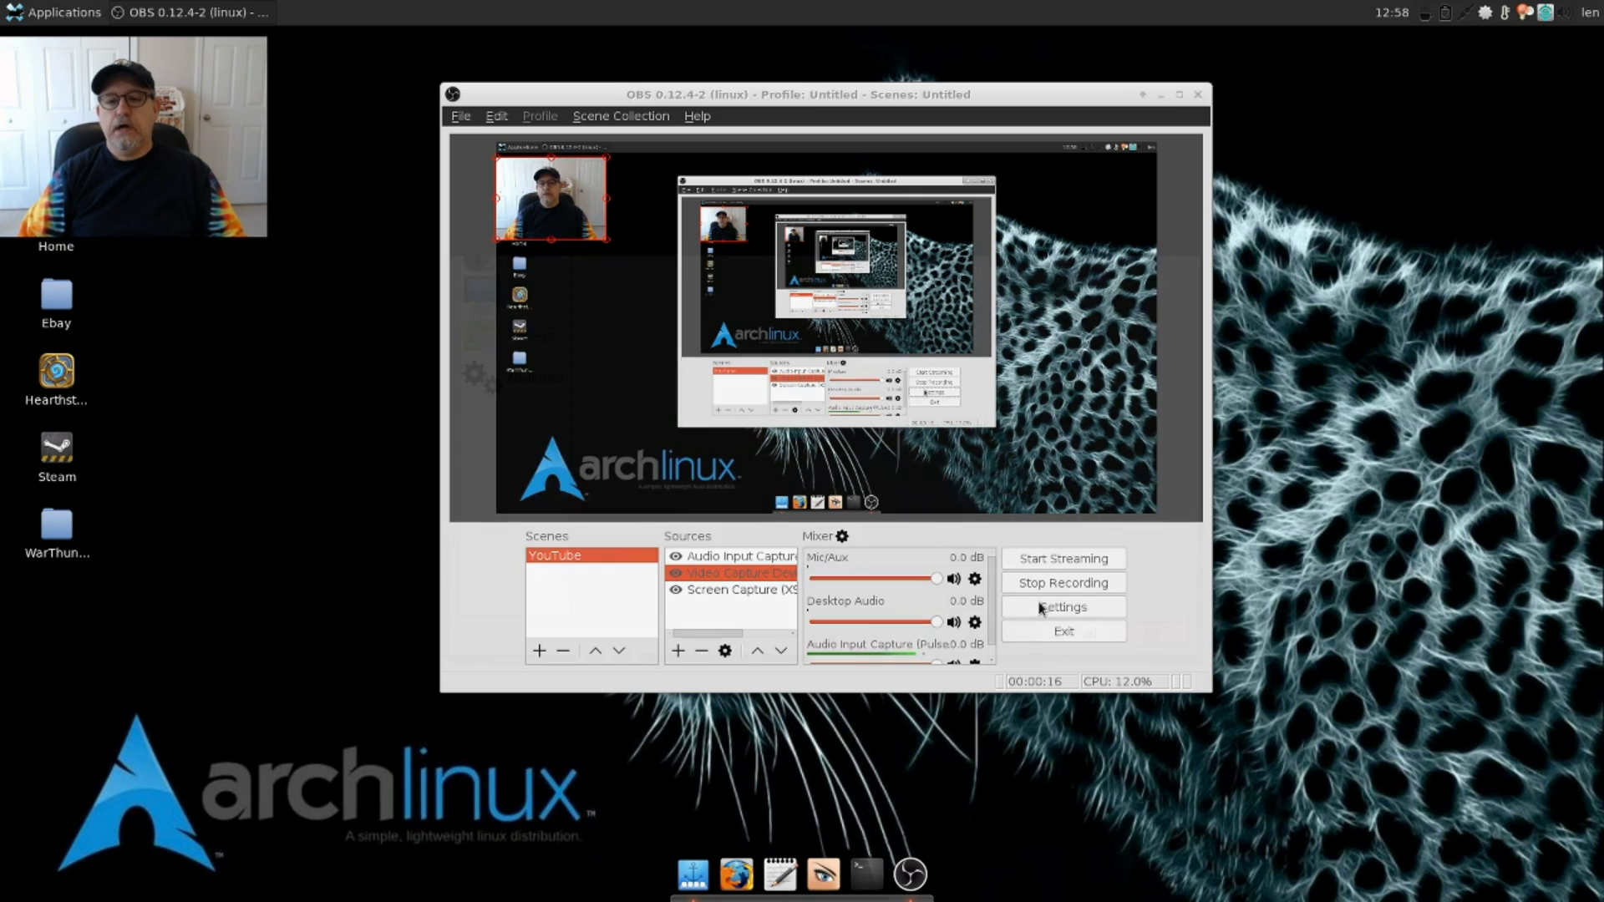
click(502, 338)
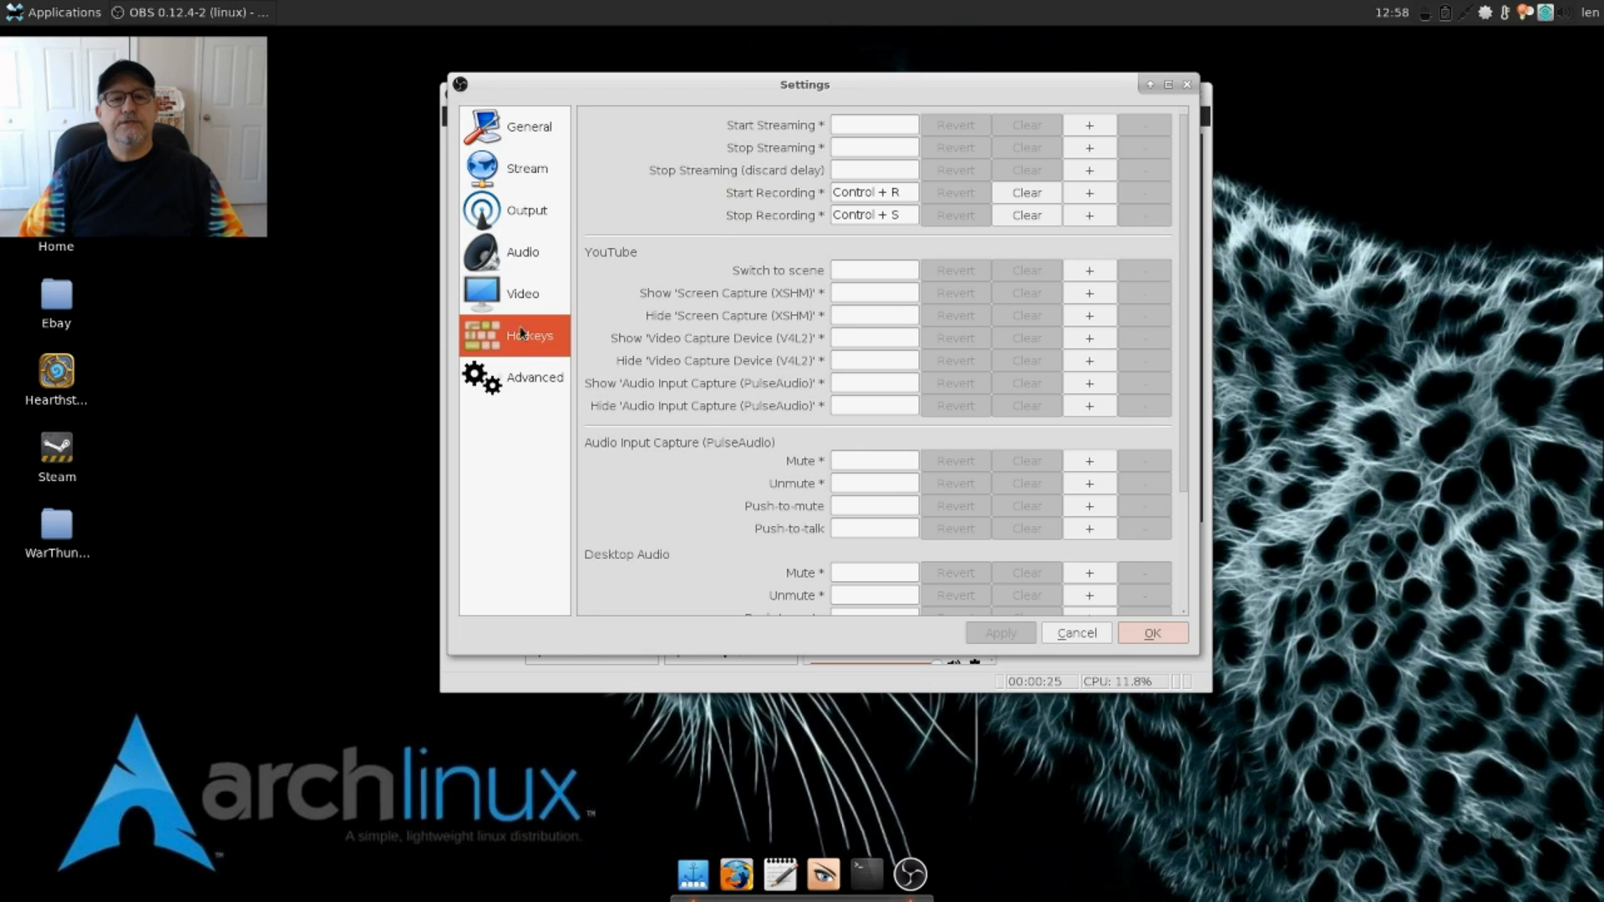
click(1126, 632)
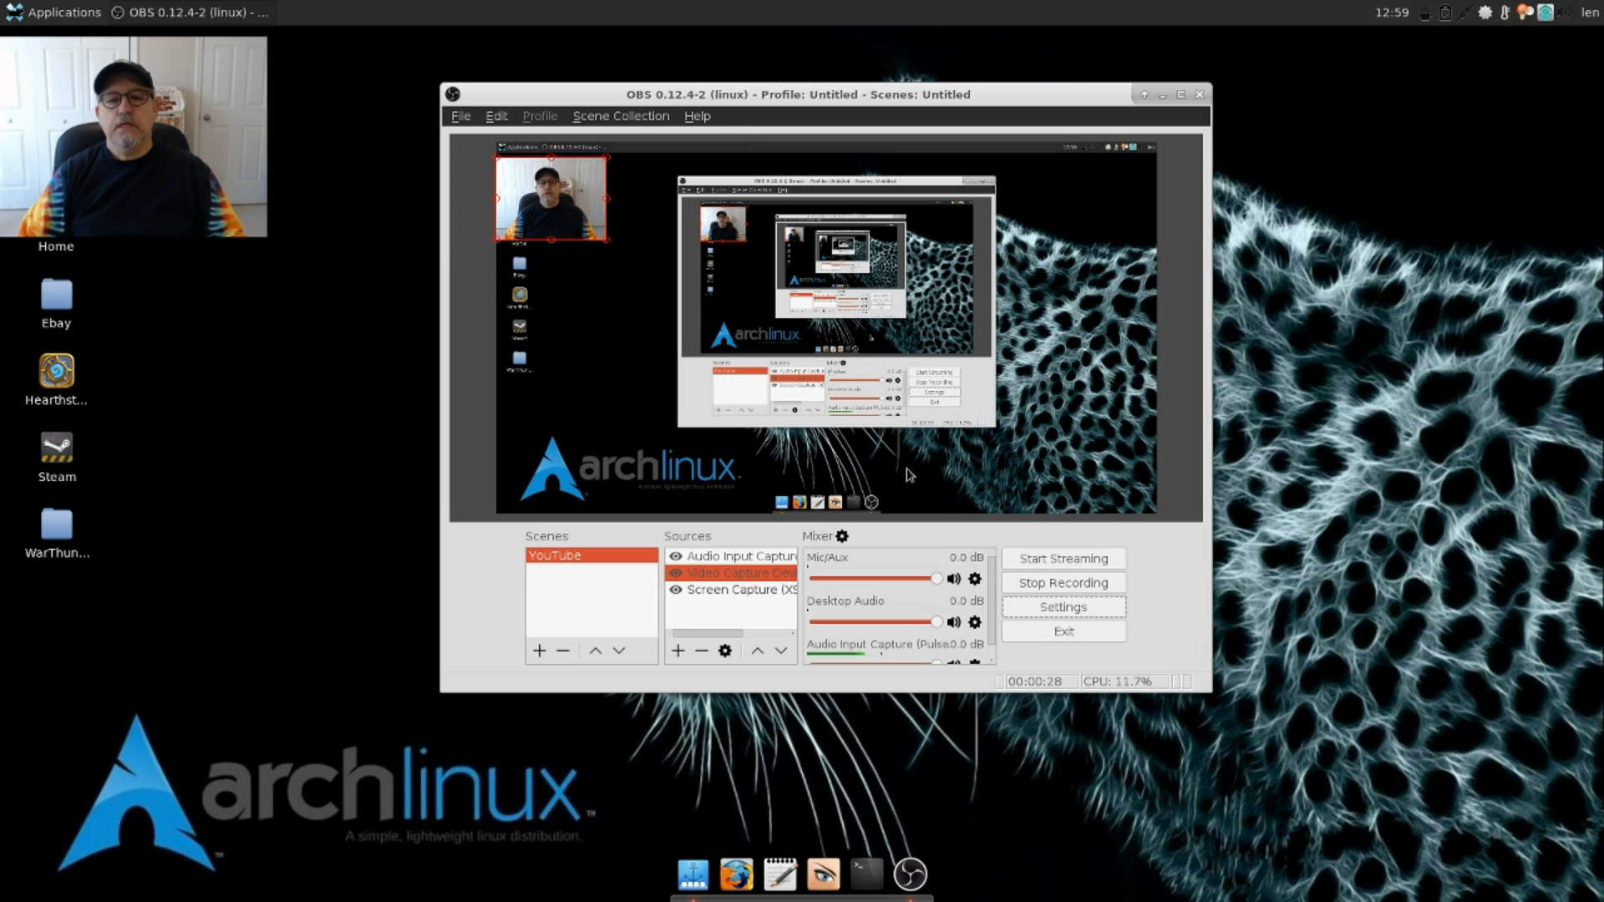
Step: Move the webcam overlay to the top-right of the screen capture and minimize OBS
click(563, 219)
drag(563, 219, 1100, 222)
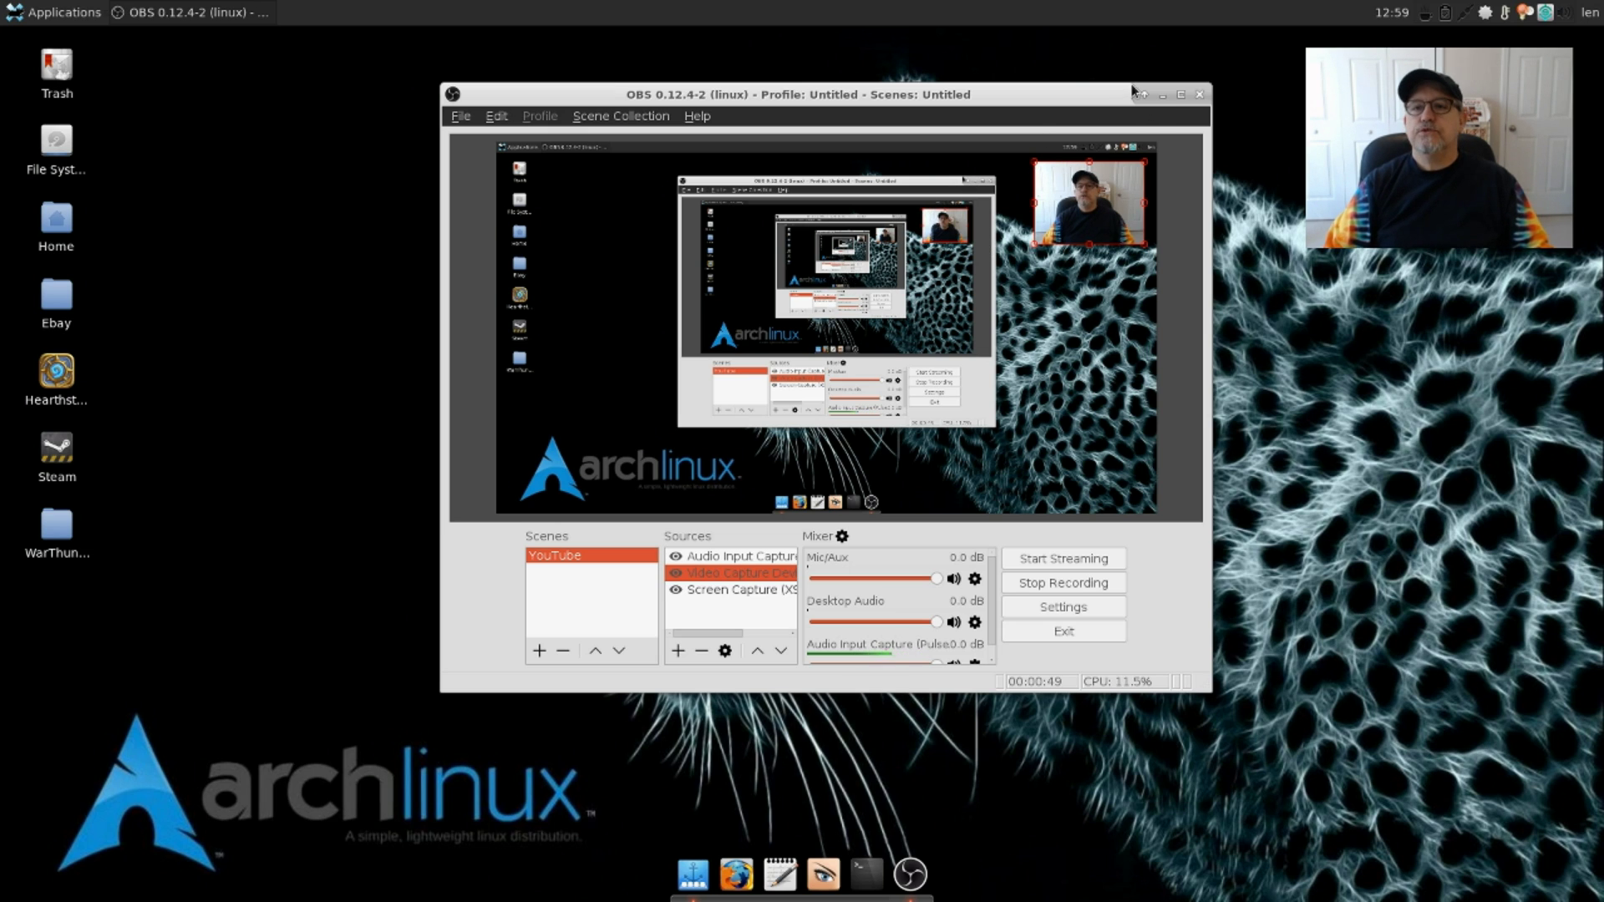
click(1162, 94)
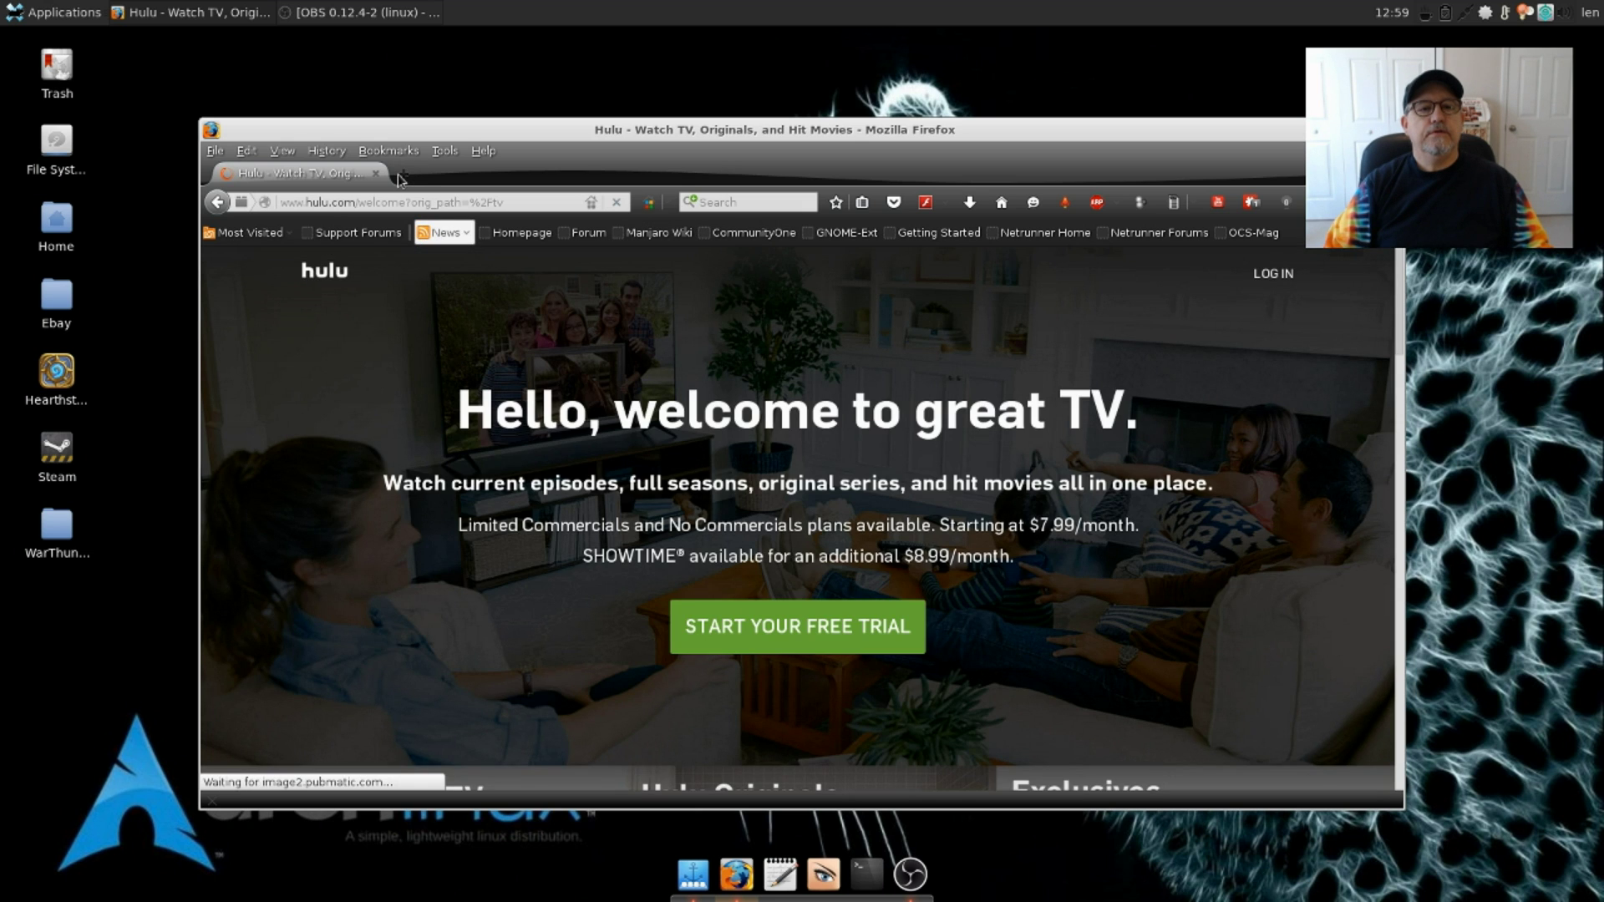
Step: Open YouTube in a new Firefox tab and go to a subscribed channel's page
click(402, 175)
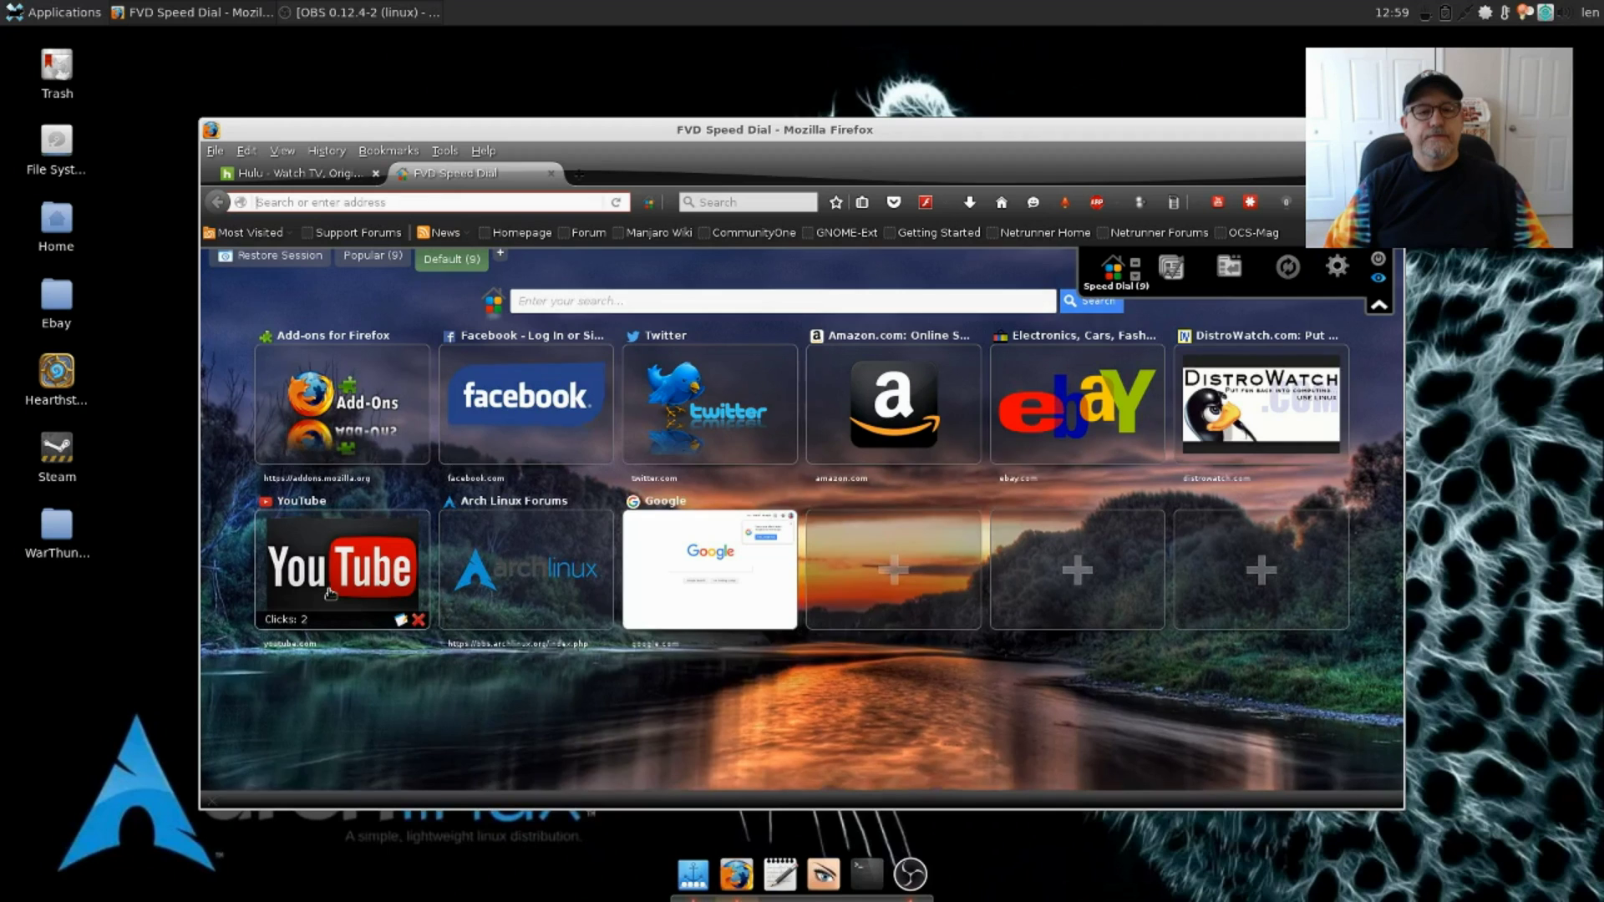
click(330, 593)
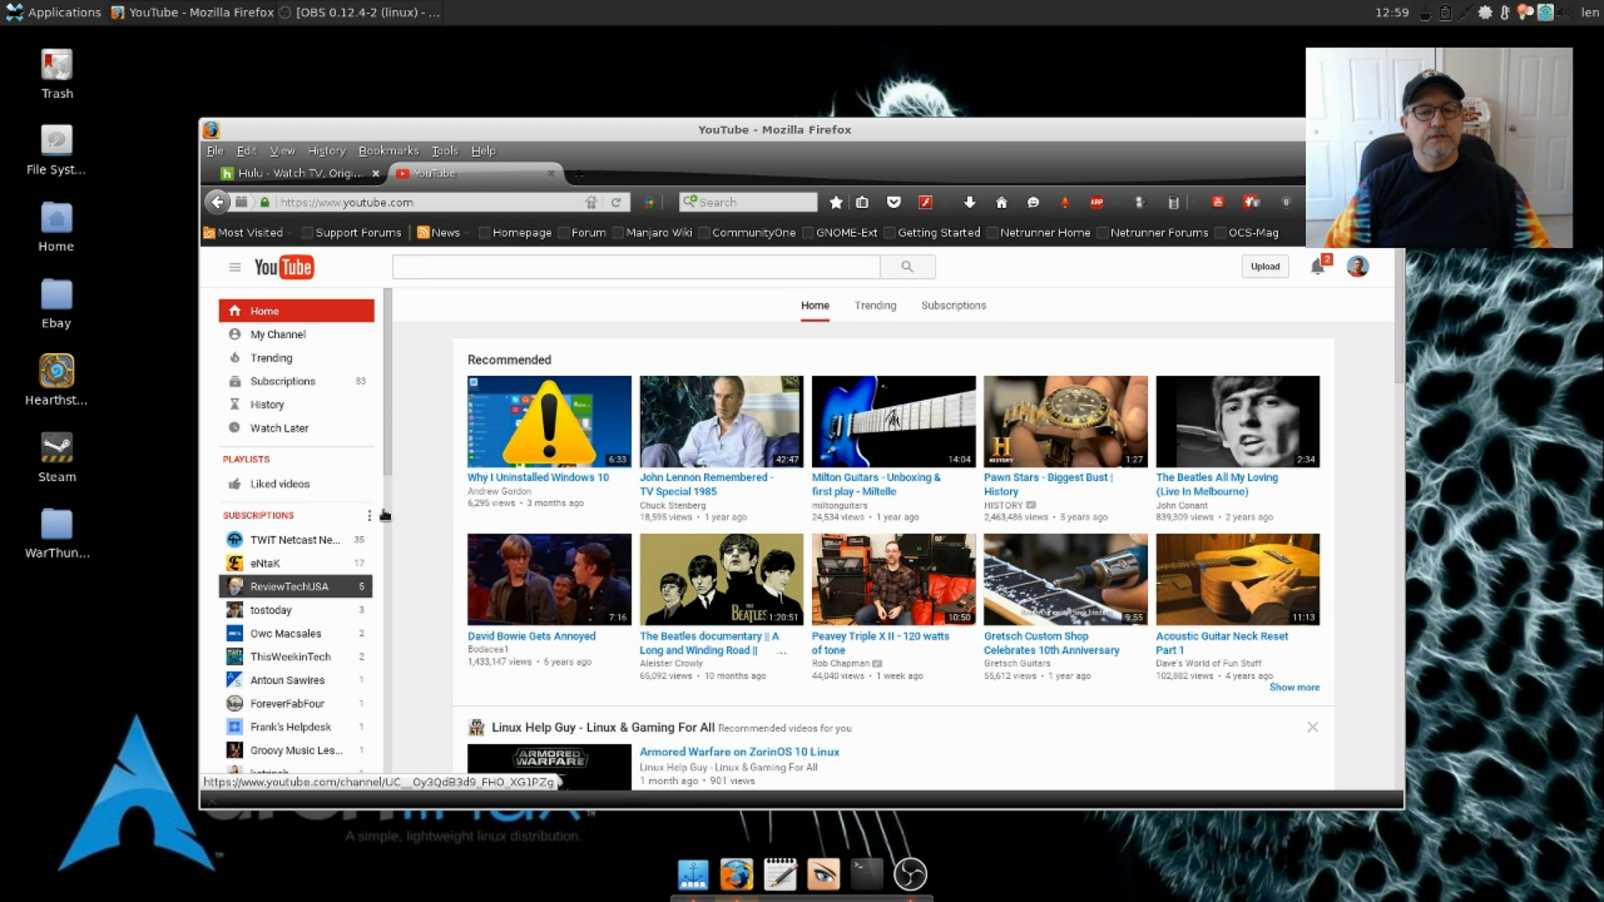
drag(220, 483, 392, 602)
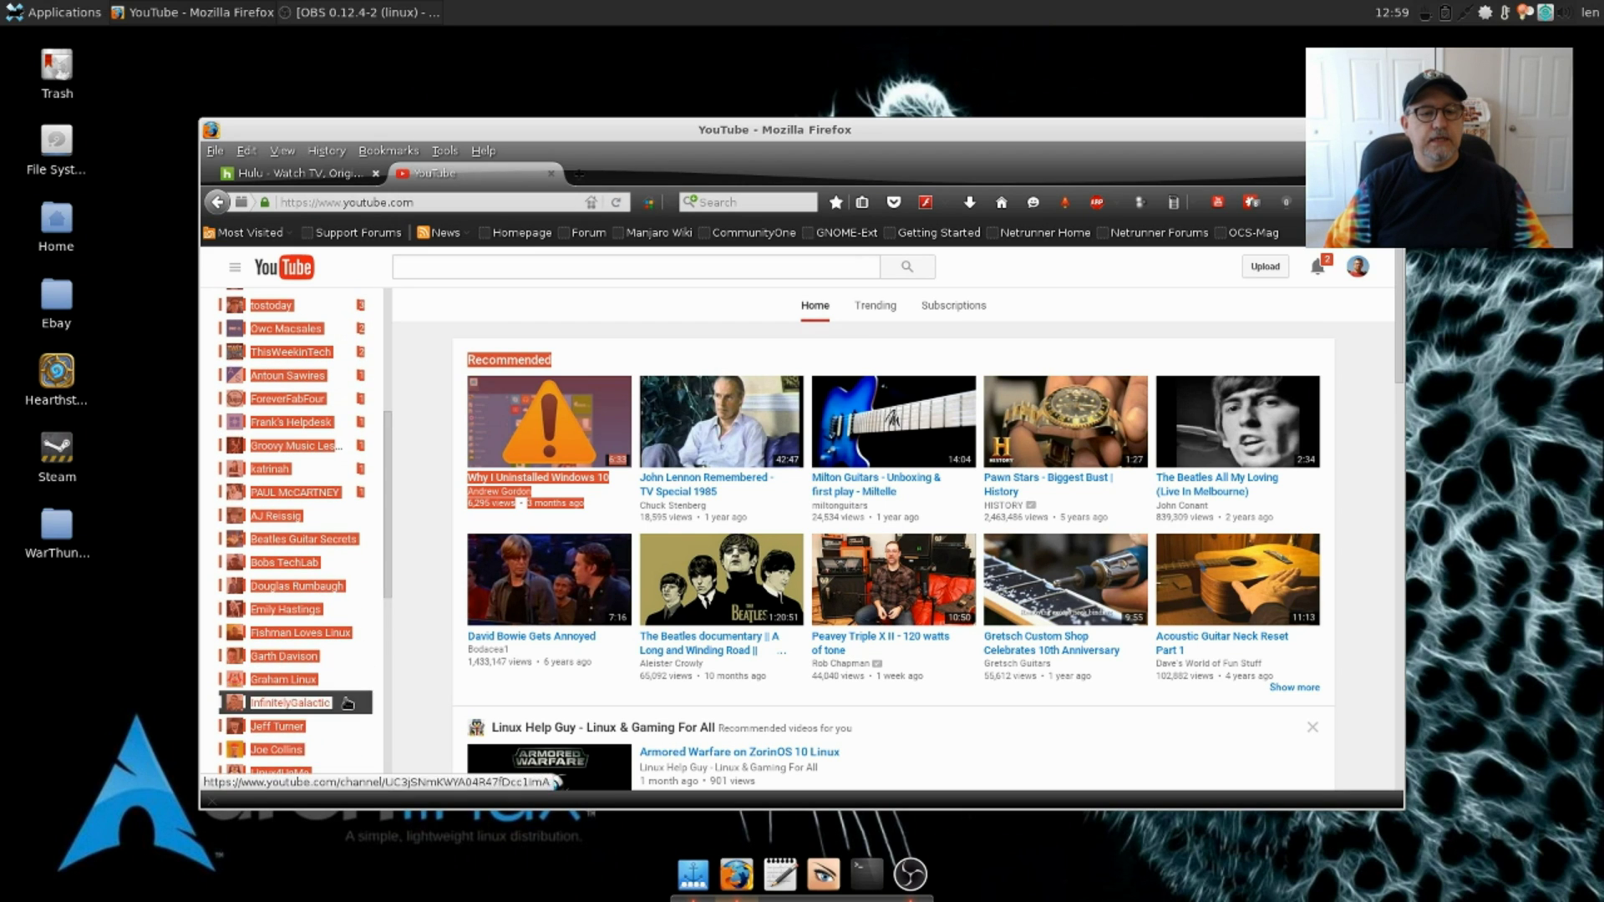
click(296, 727)
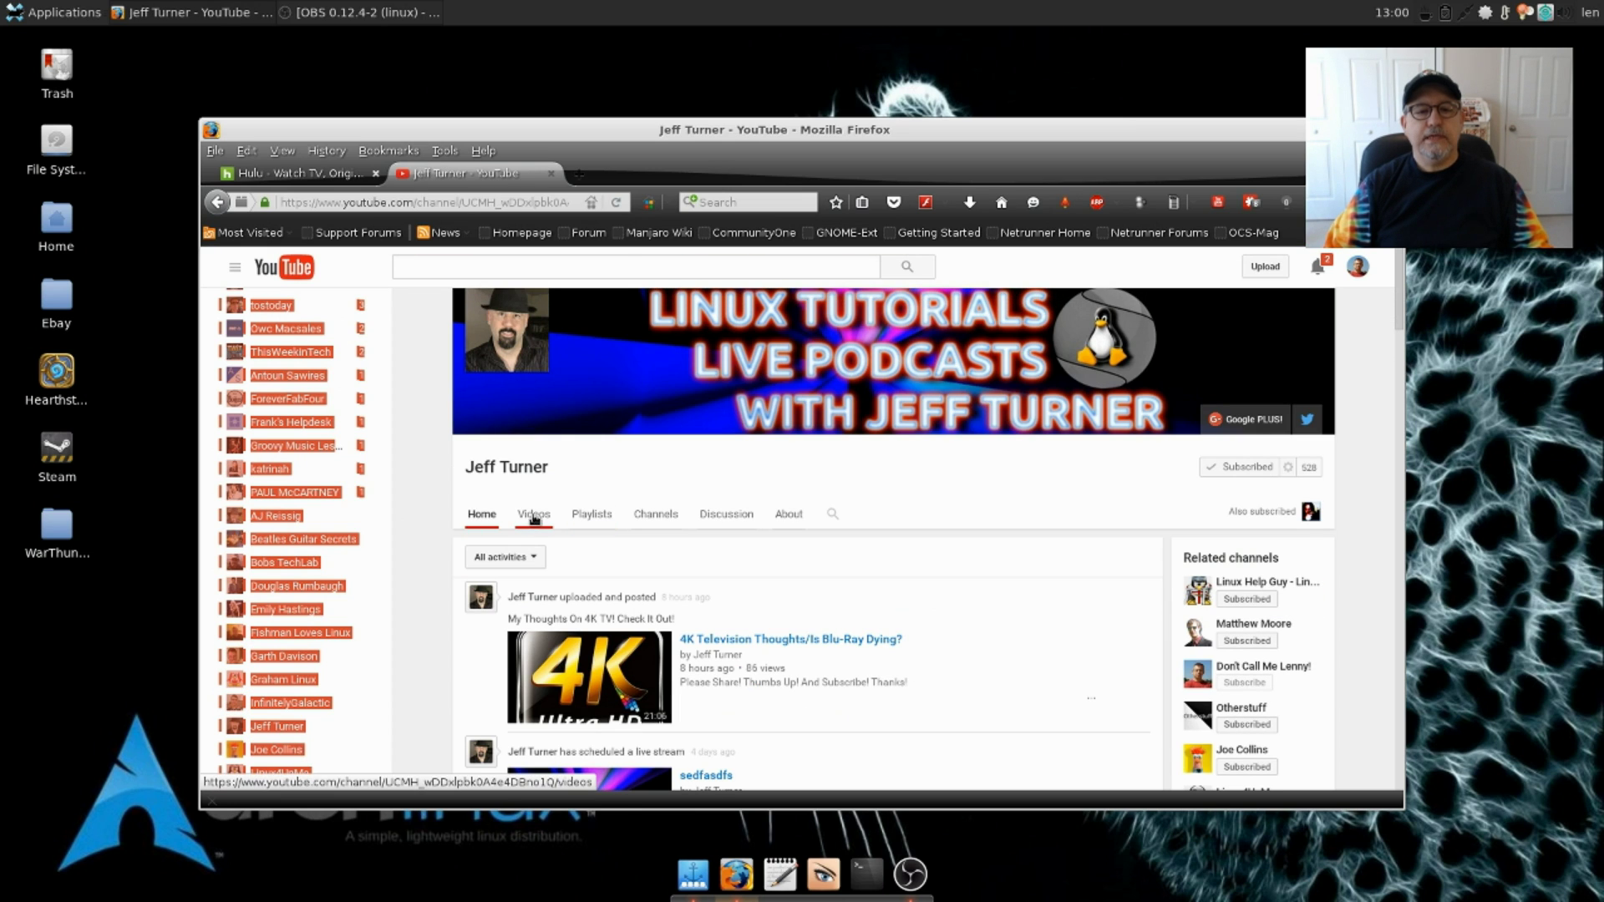
Step: Find 'Open Broadcast Studio Basics' in the channel's Videos list and open it
click(531, 517)
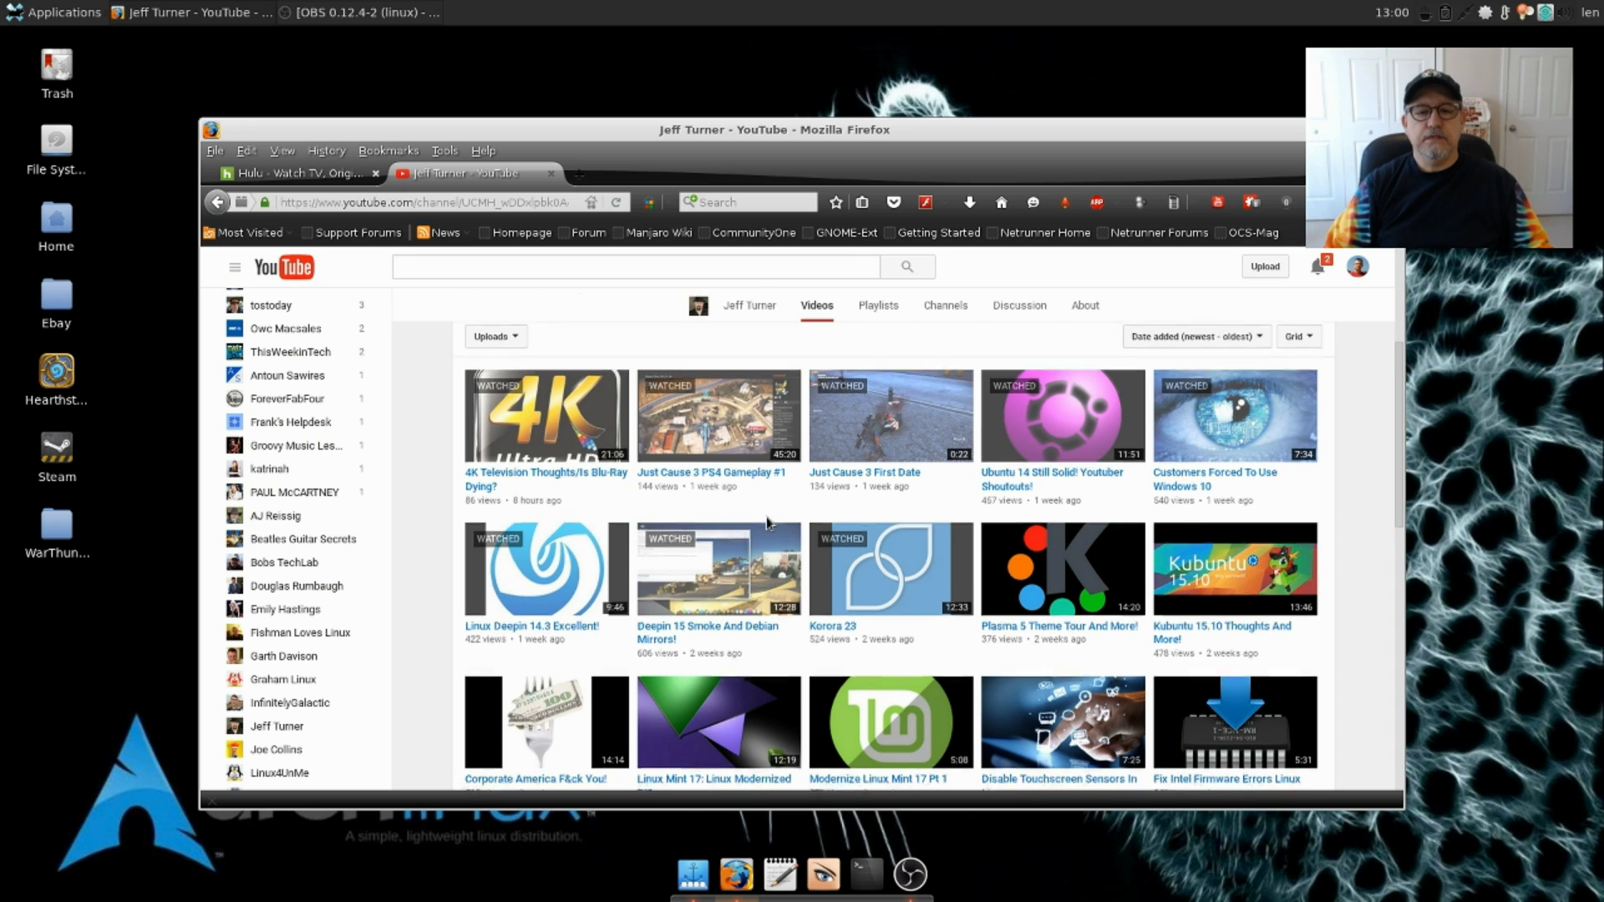
scroll(767, 522, down, 5)
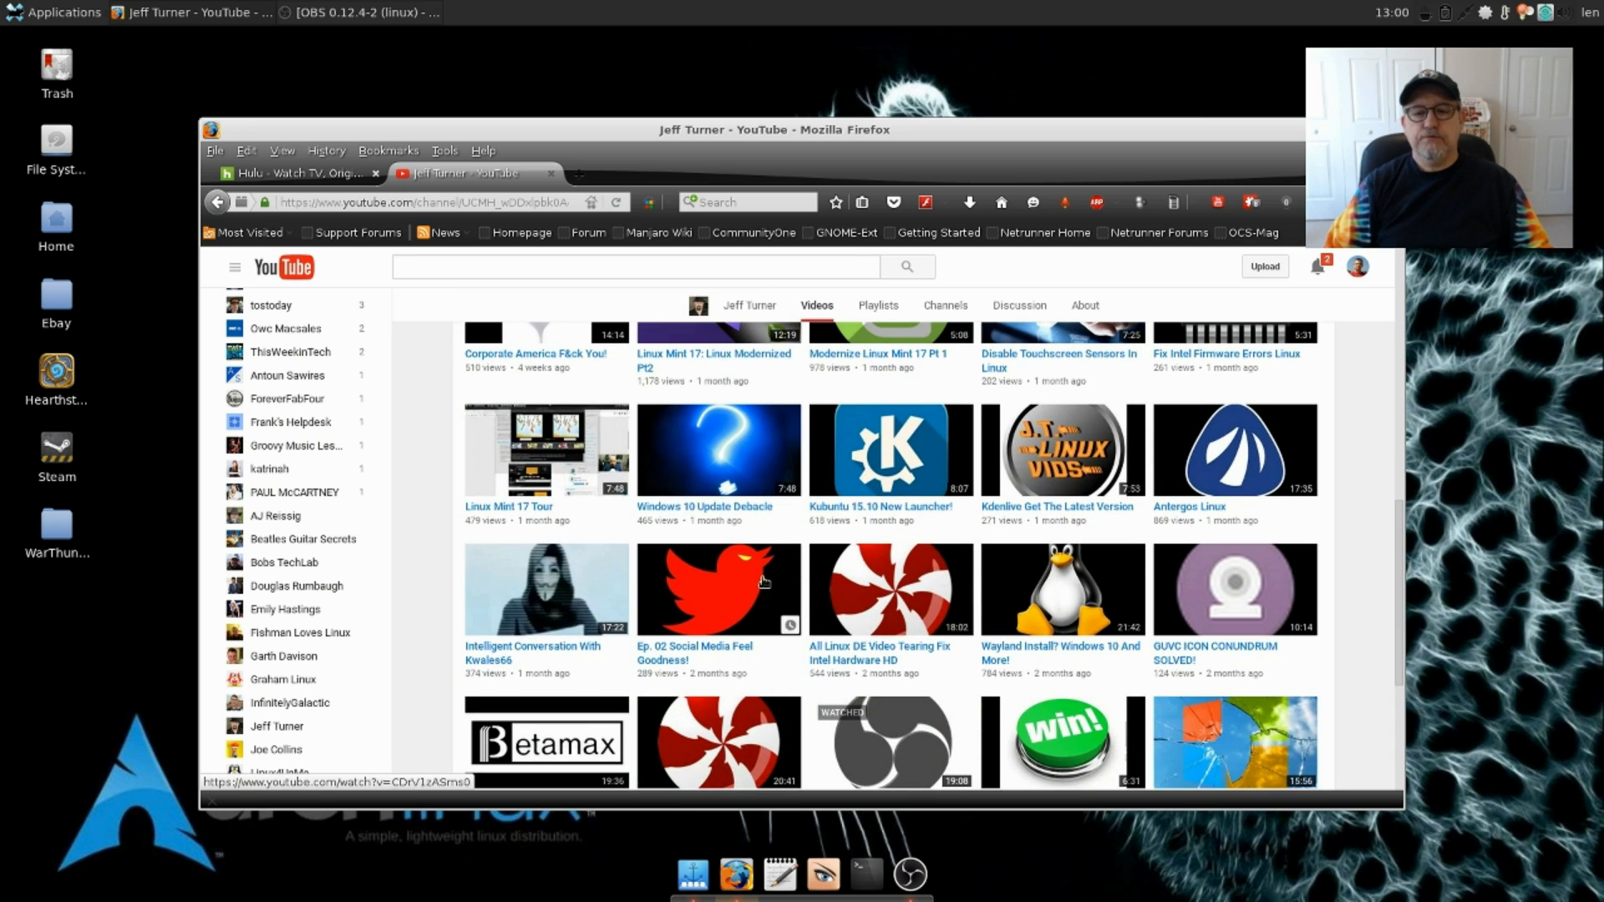
scroll(794, 618, down, 3)
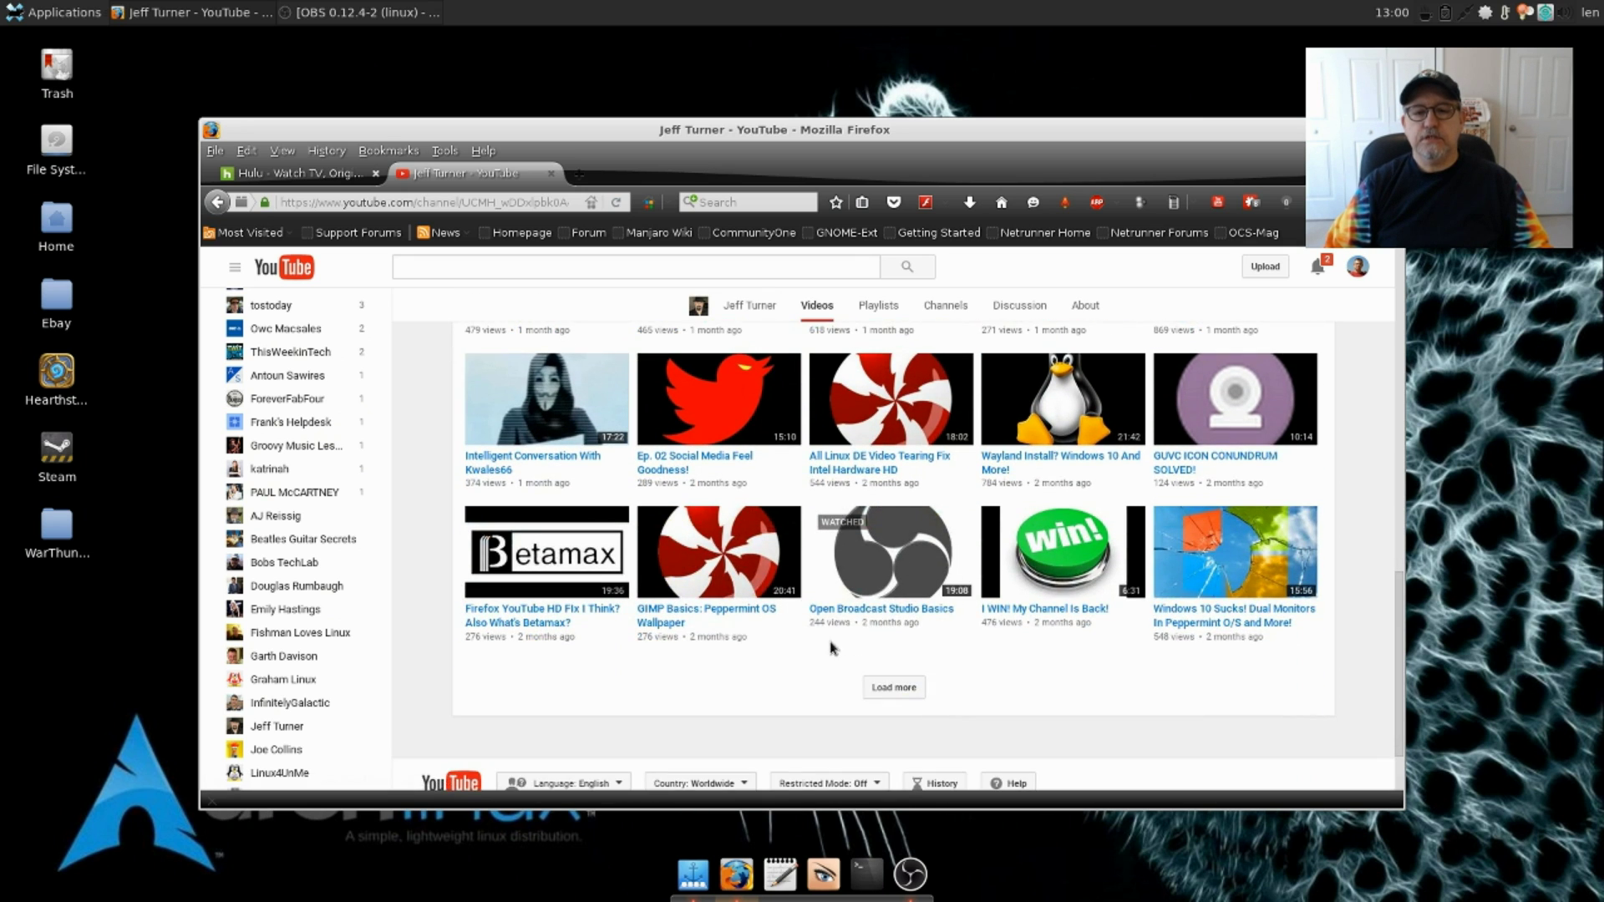
click(869, 609)
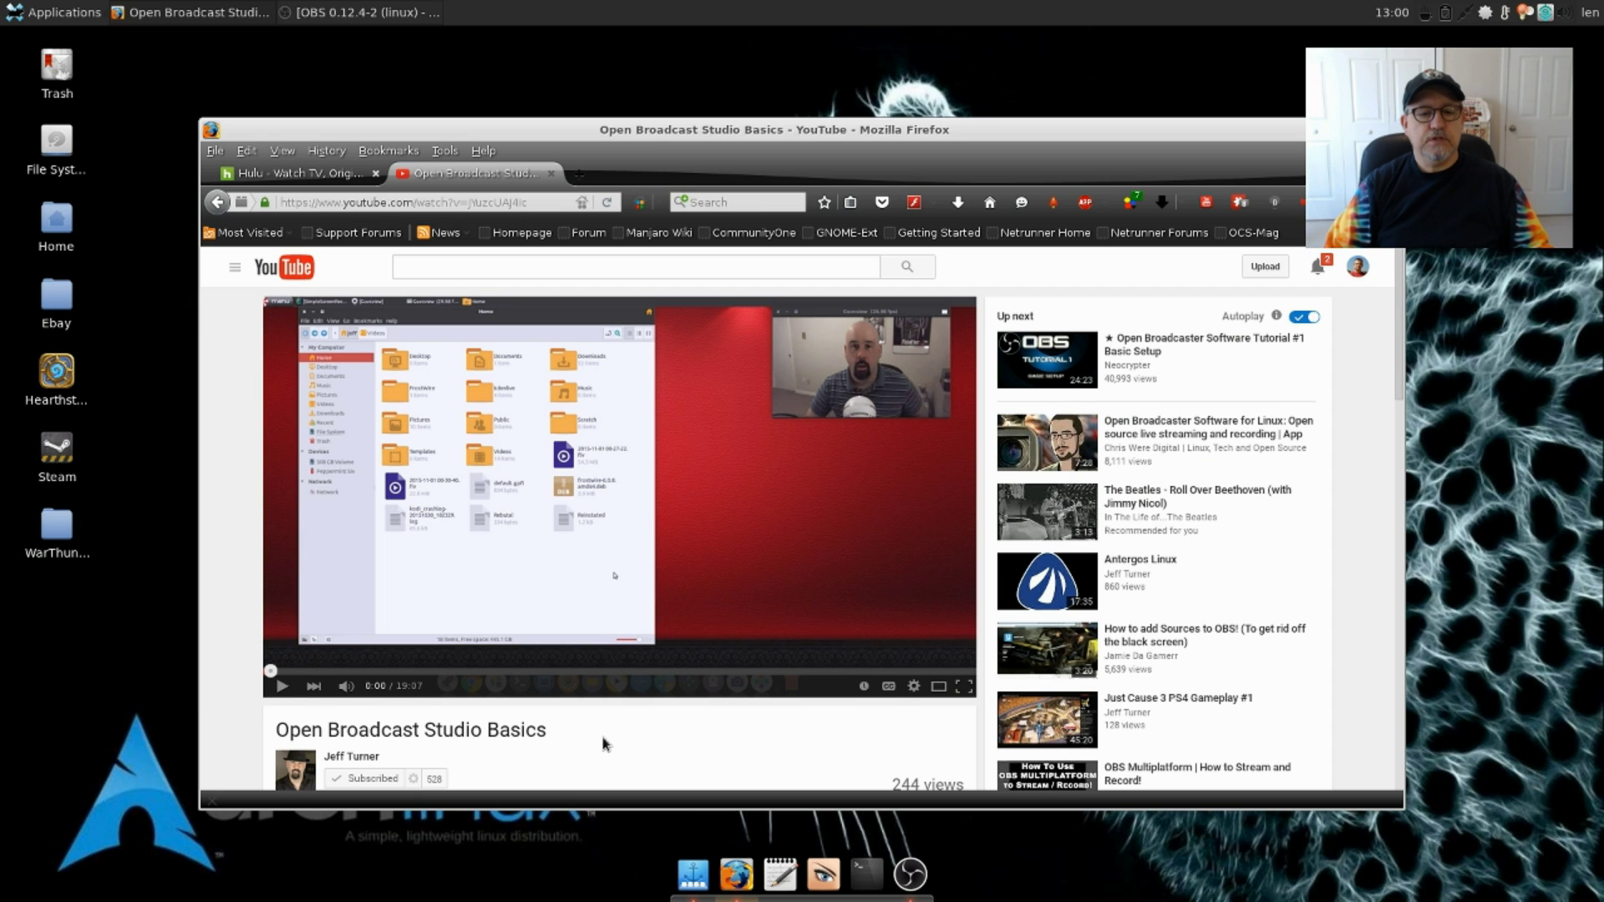
Step: Scroll through the video page and back, then minimize Firefox to the desktop
scroll(614, 719, down, 1)
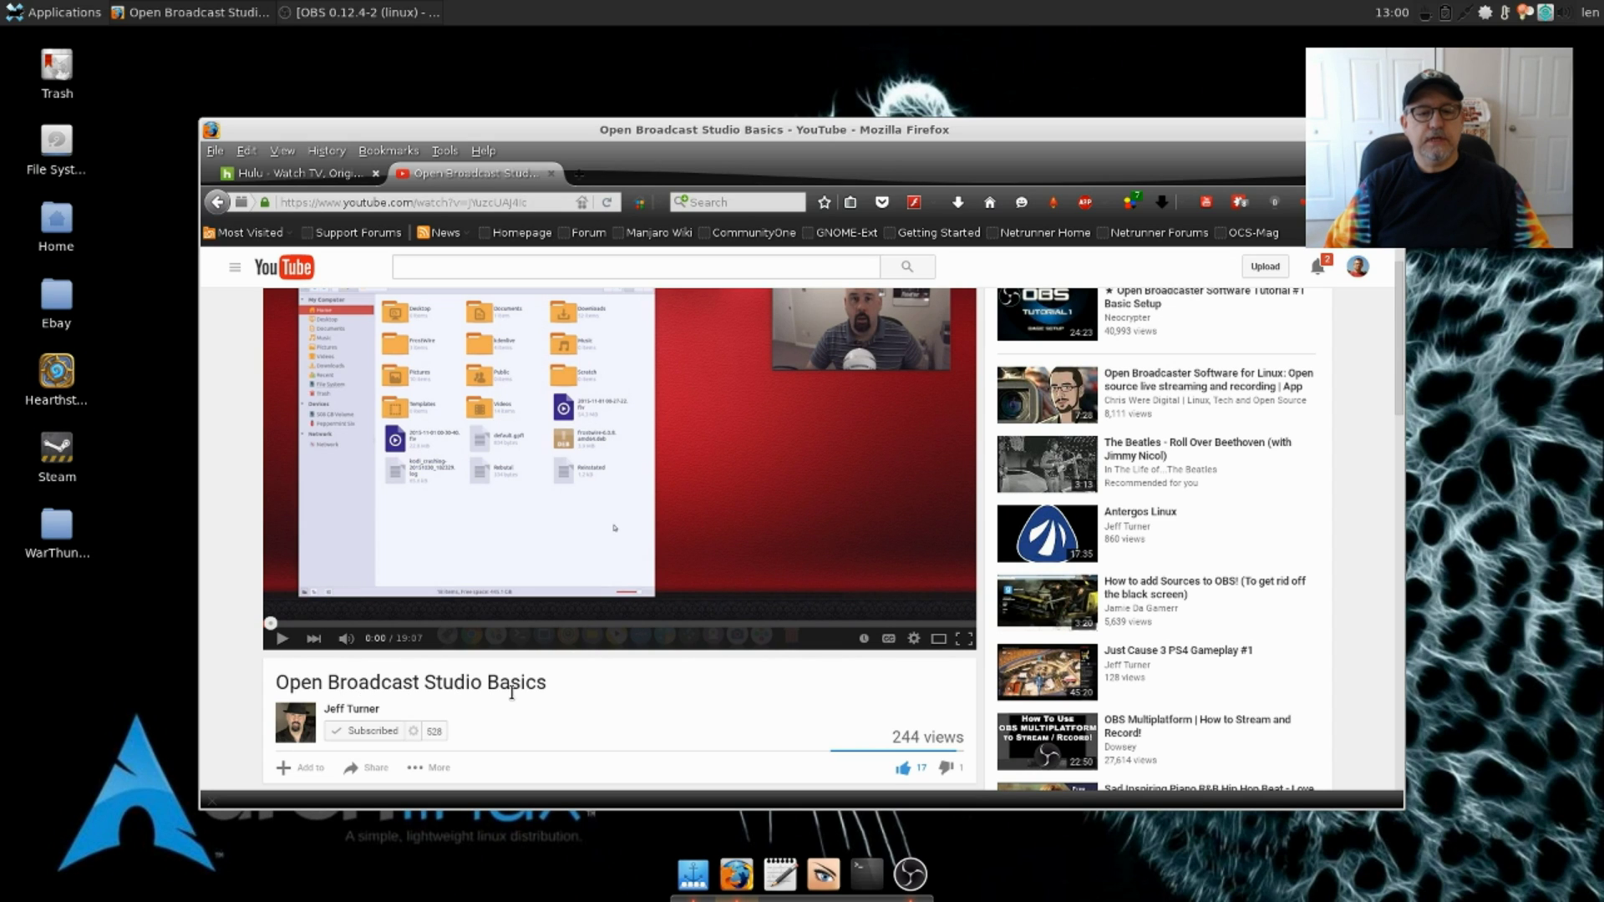
scroll(642, 733, up, 1)
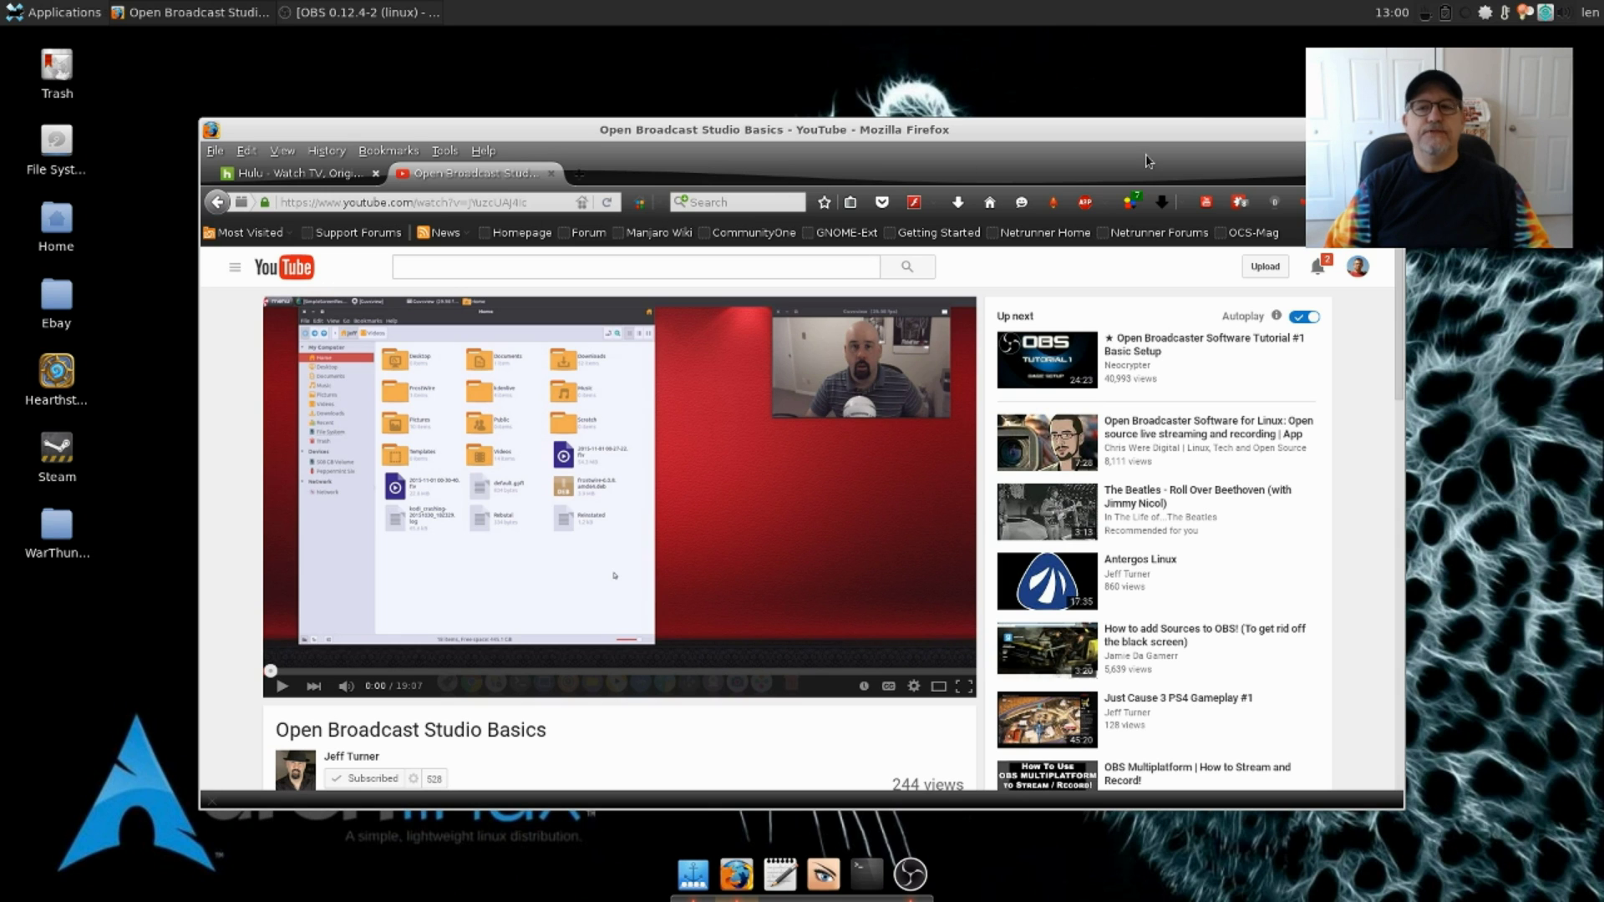
click(1351, 129)
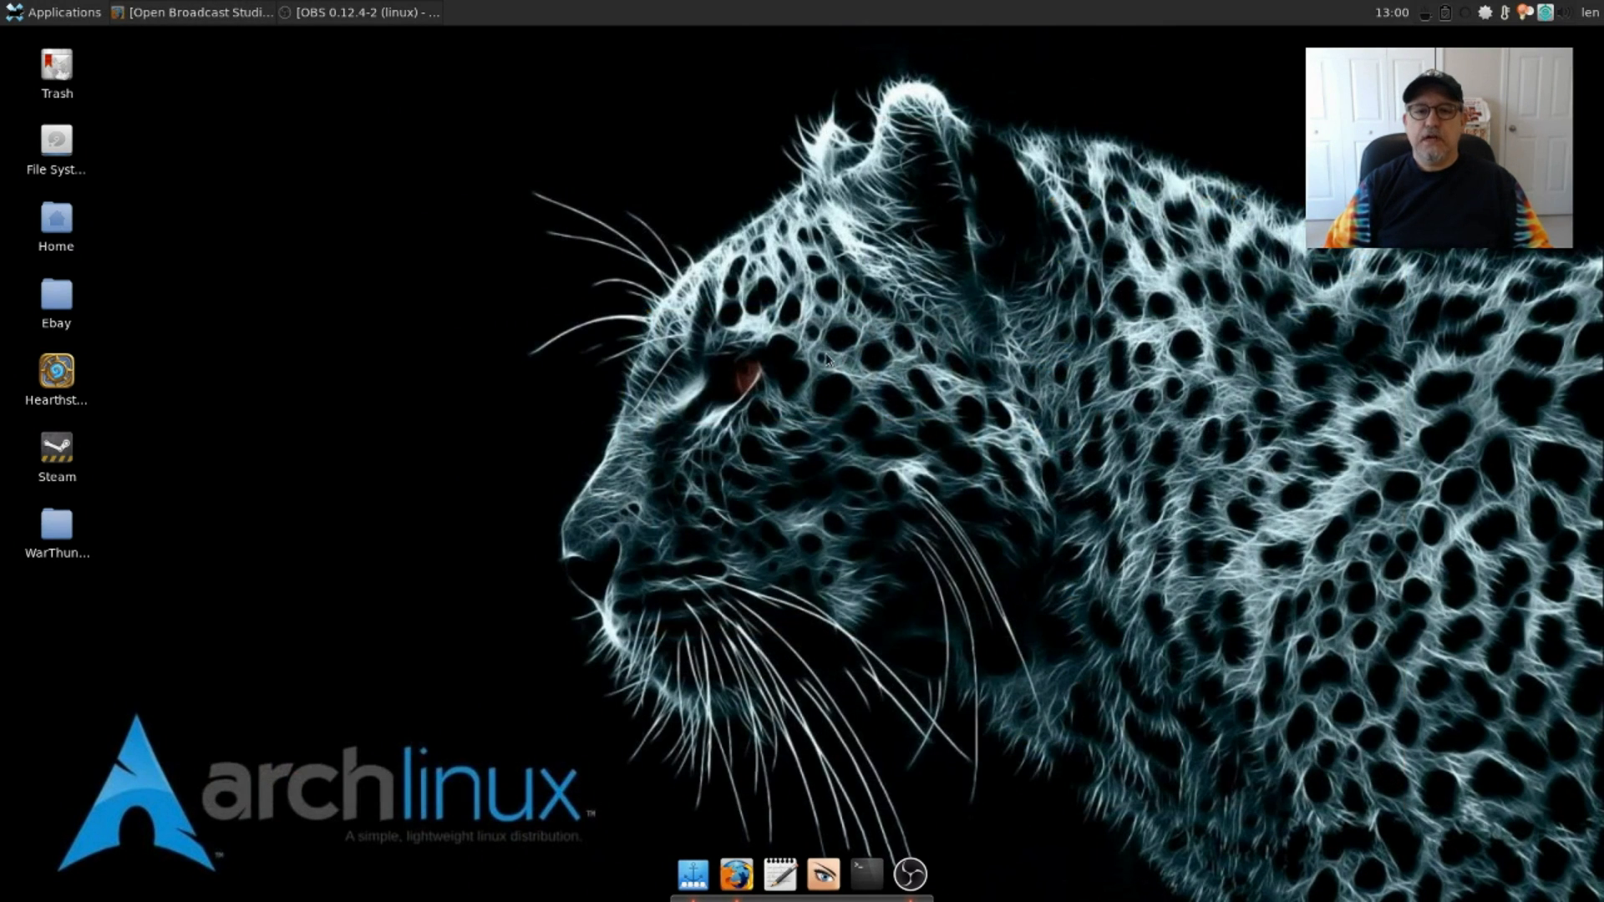